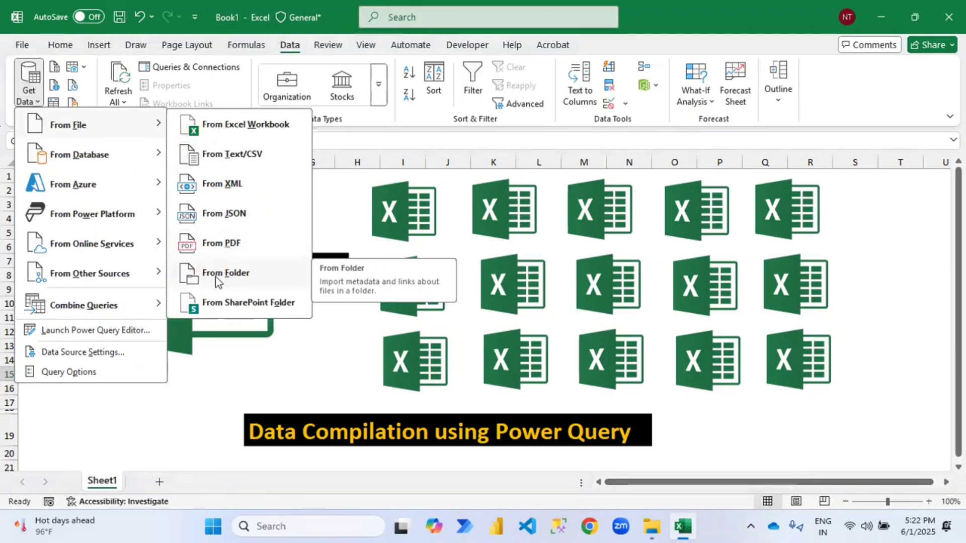
# Start a data import from a folder, choosing the Sales folder on the Desktop as the source
pyautogui.click(216, 277)
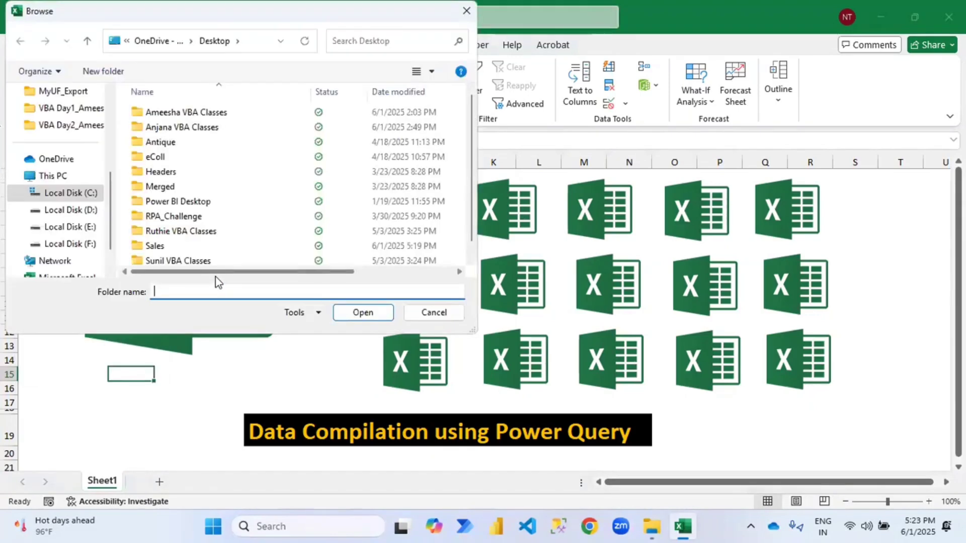
pyautogui.moveTo(110, 230); pyautogui.dragTo(112, 145)
pyautogui.click(66, 149)
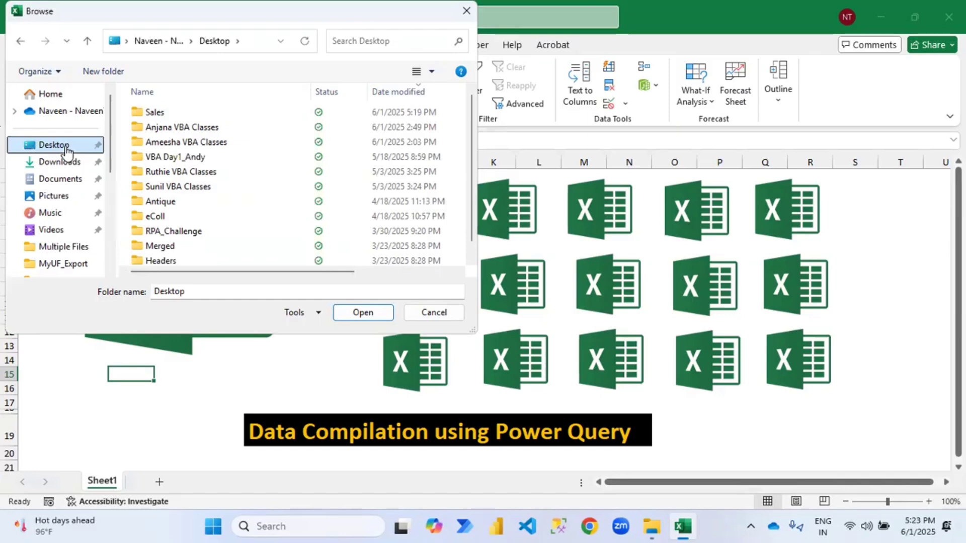
pyautogui.click(154, 113)
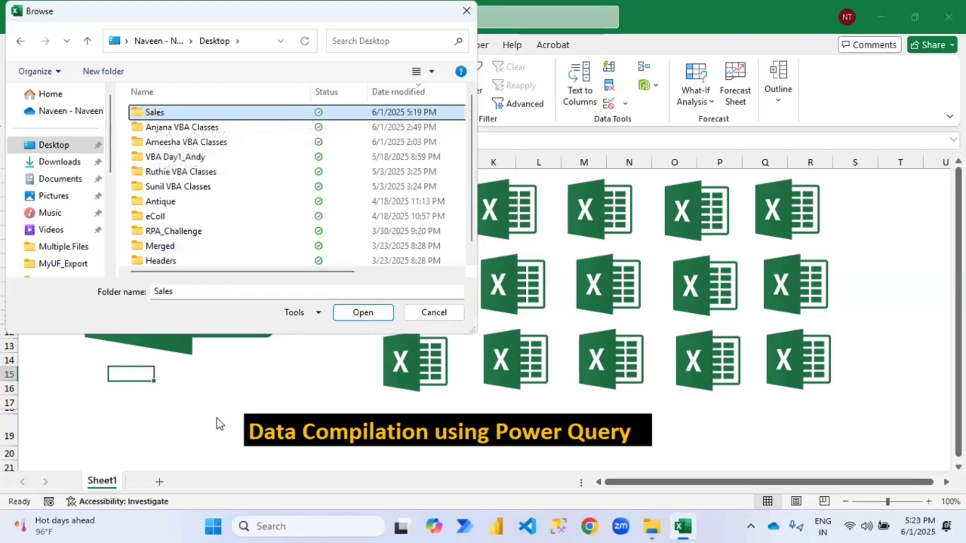
pyautogui.click(362, 313)
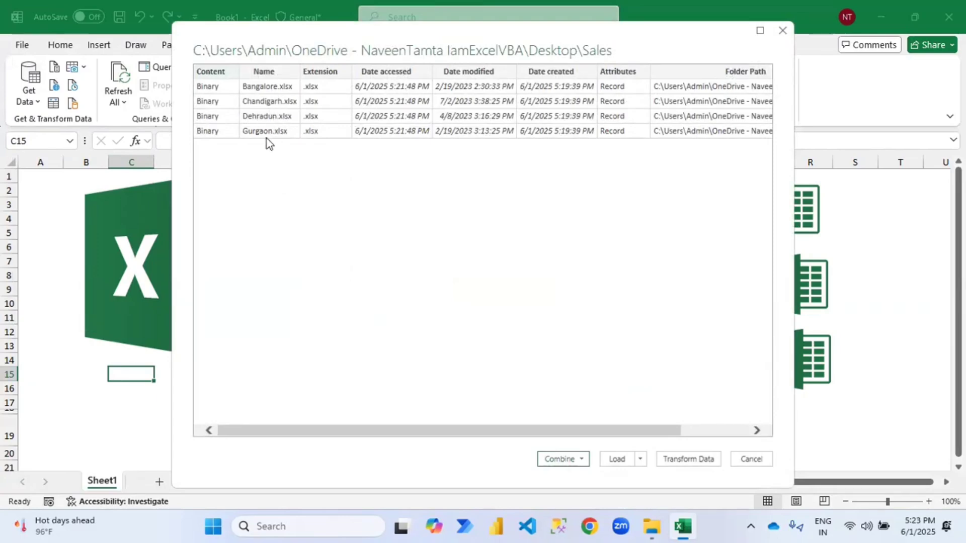
# Combine and transform the folder's files, with Parameter1 as the object to extract from each file
pyautogui.click(582, 460)
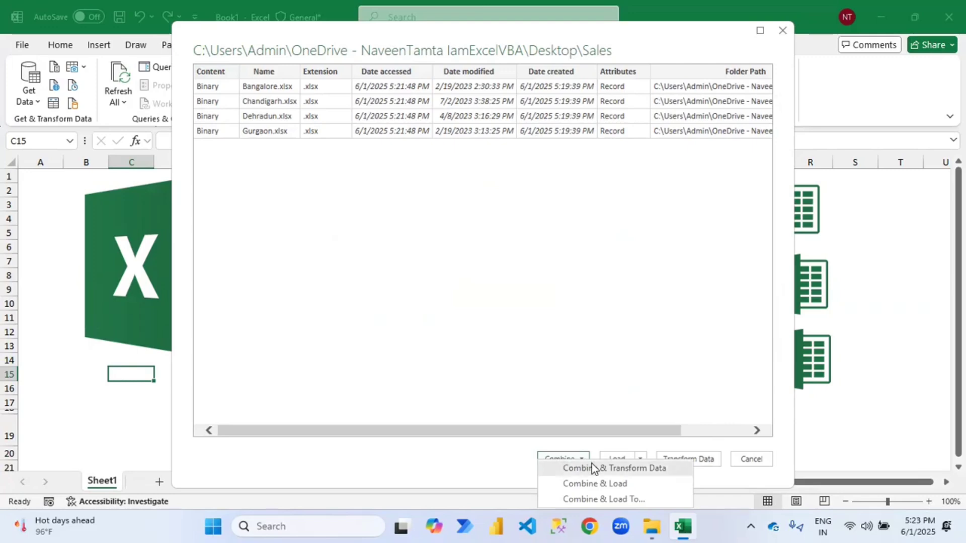
pyautogui.click(617, 469)
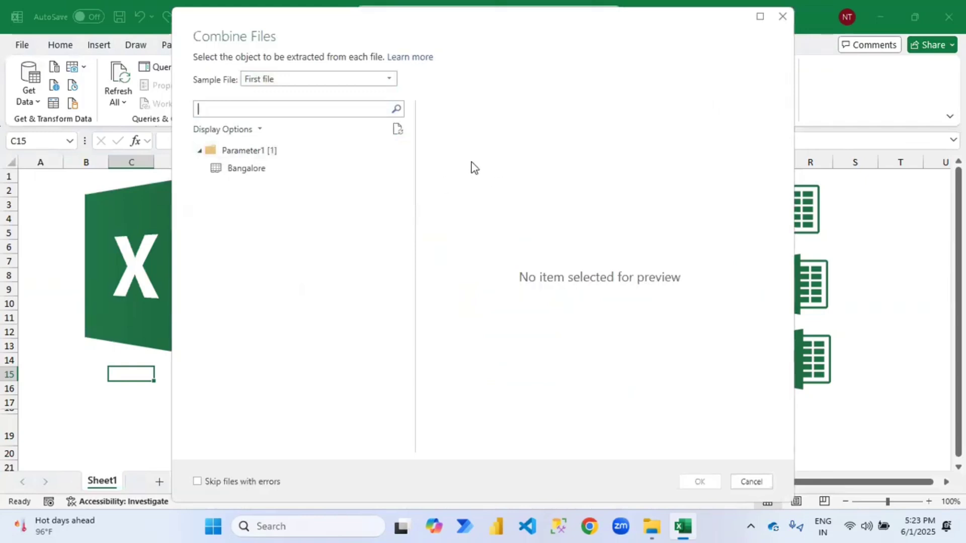
pyautogui.click(244, 152)
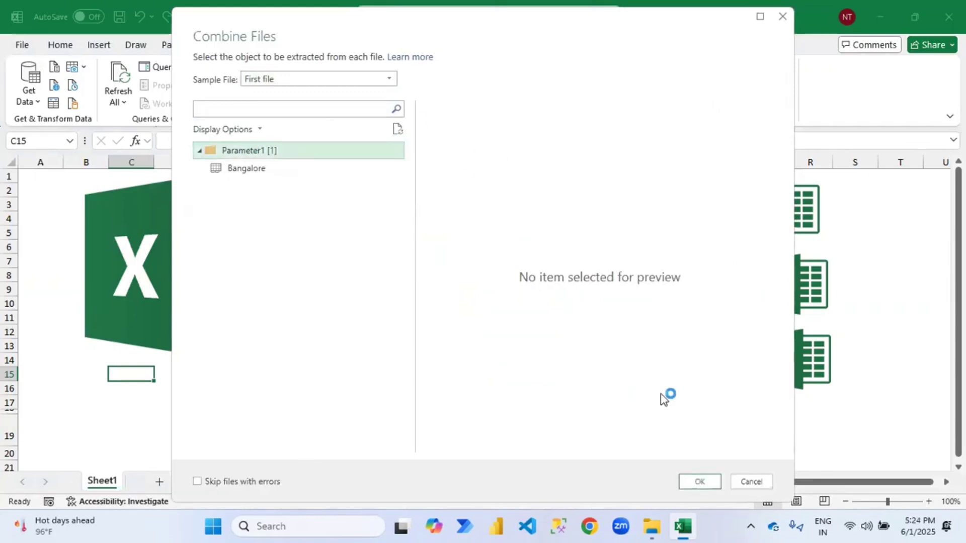
pyautogui.click(698, 481)
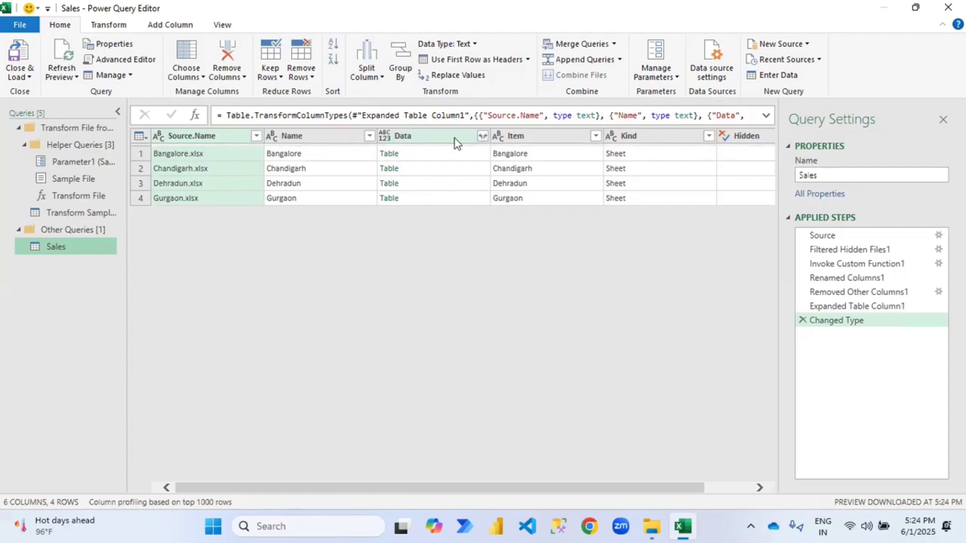
# Expand the Data column with all its columns, and remove the Source.Name and Name columns
pyautogui.click(483, 136)
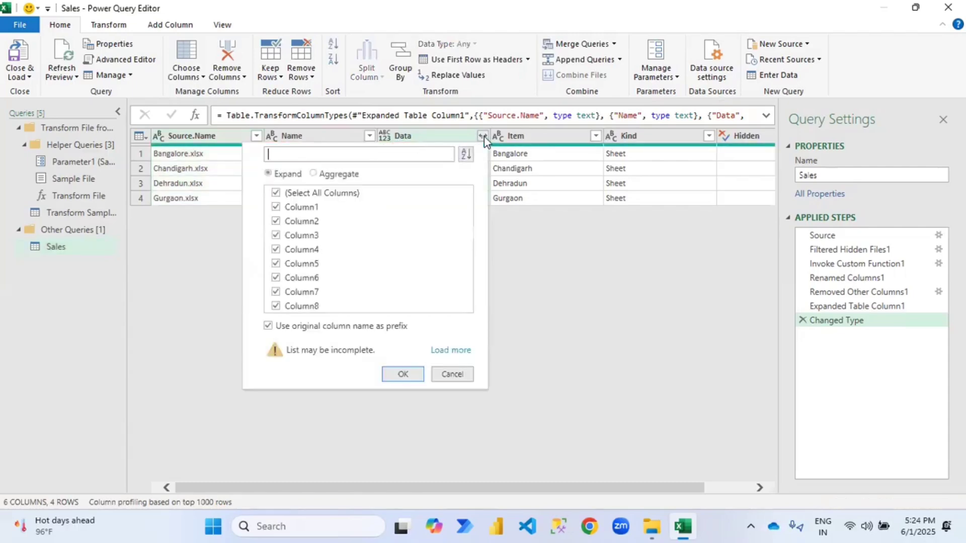
pyautogui.click(403, 375)
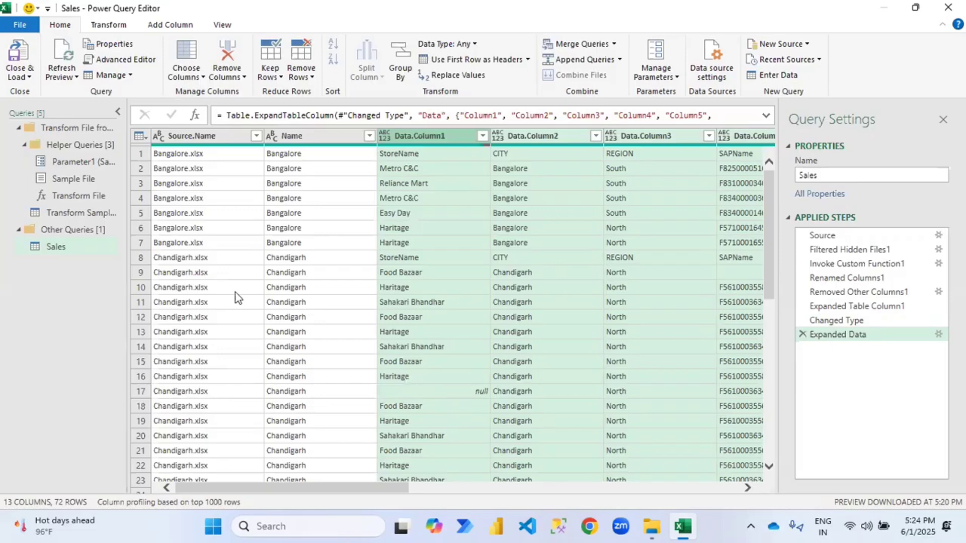
pyautogui.click(202, 135)
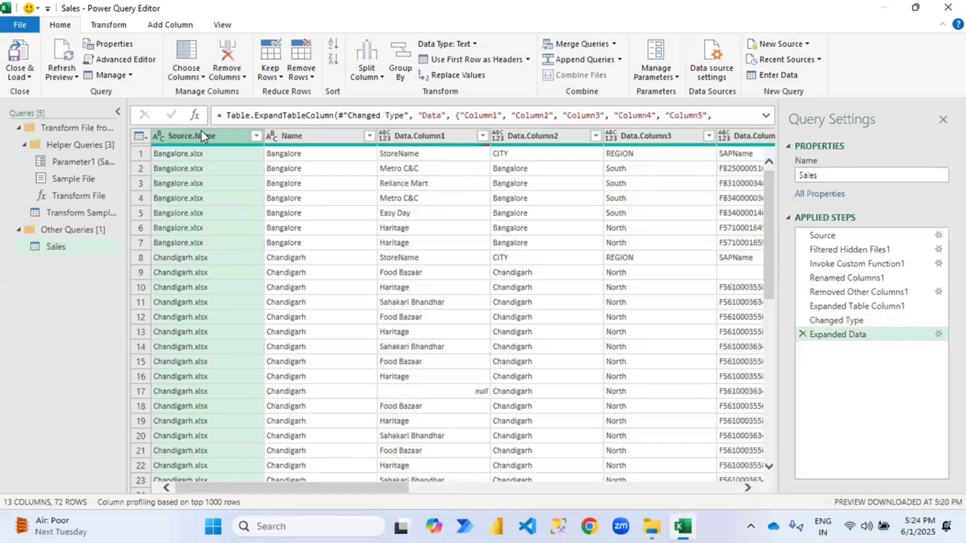
pyautogui.keyDown('ctrl'); pyautogui.click(265, 133); pyautogui.keyUp('ctrl')
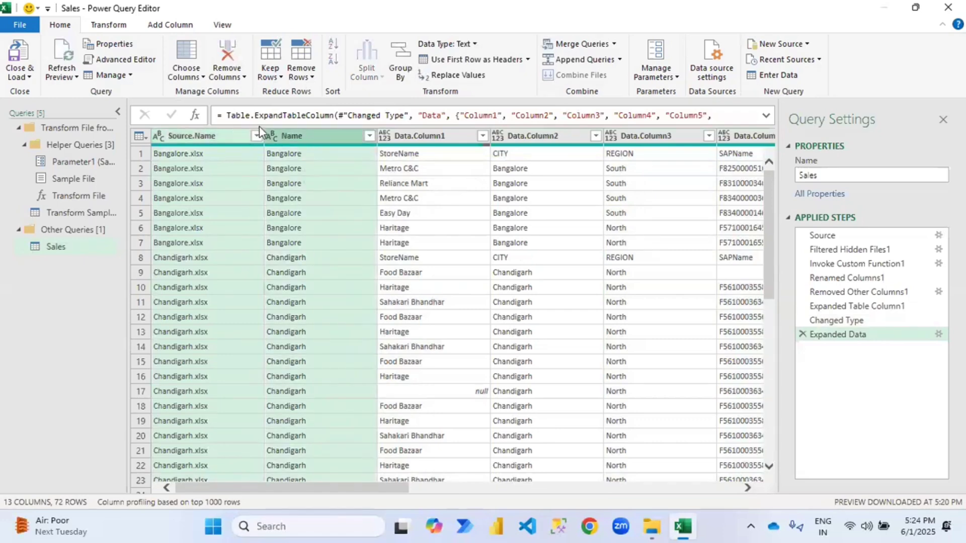
pyautogui.rightClick(306, 135)
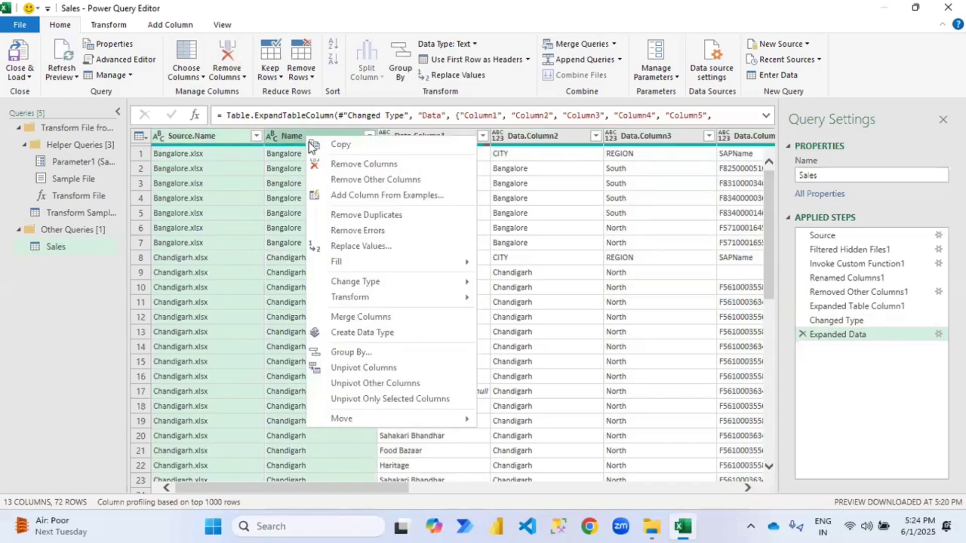
pyautogui.click(390, 169)
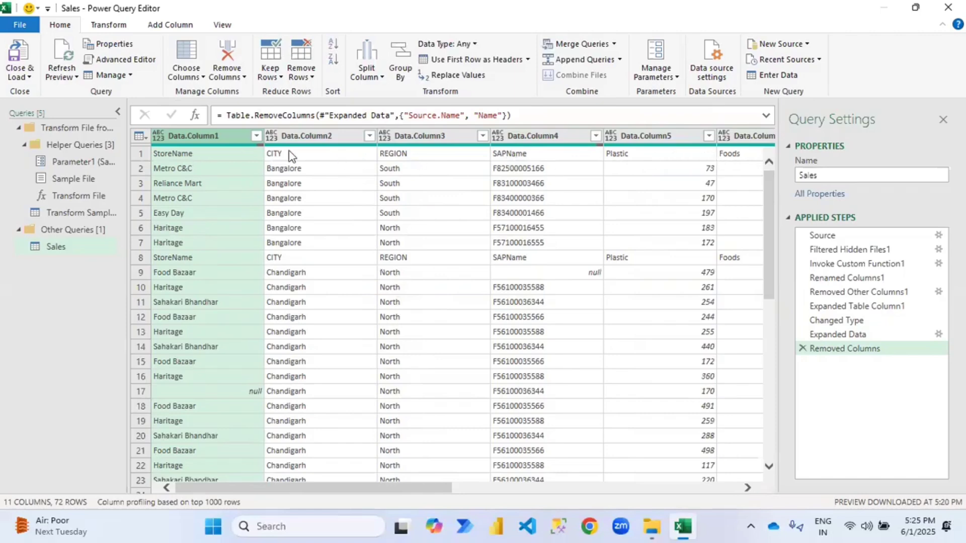
# Promote the first row of the Sales query to column headers
pyautogui.click(472, 62)
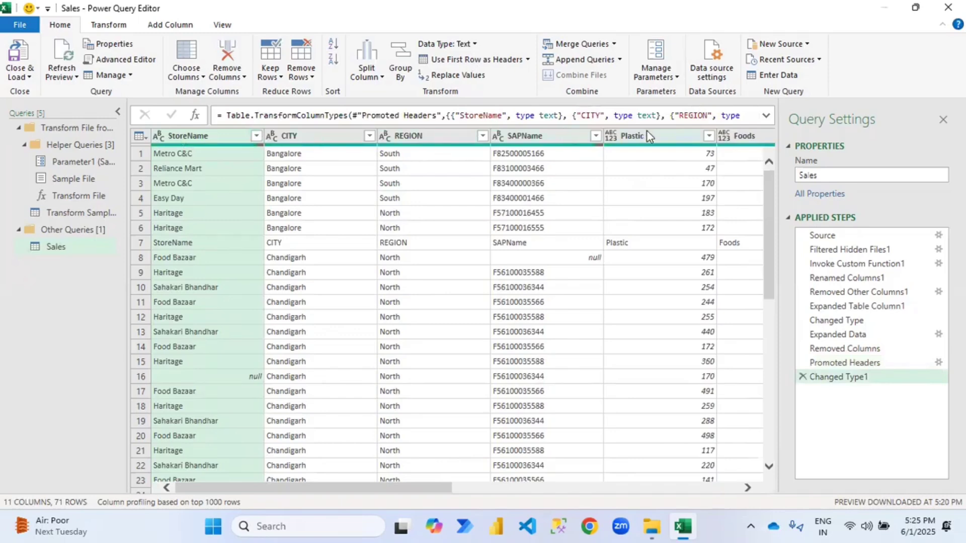
pyautogui.click(610, 138)
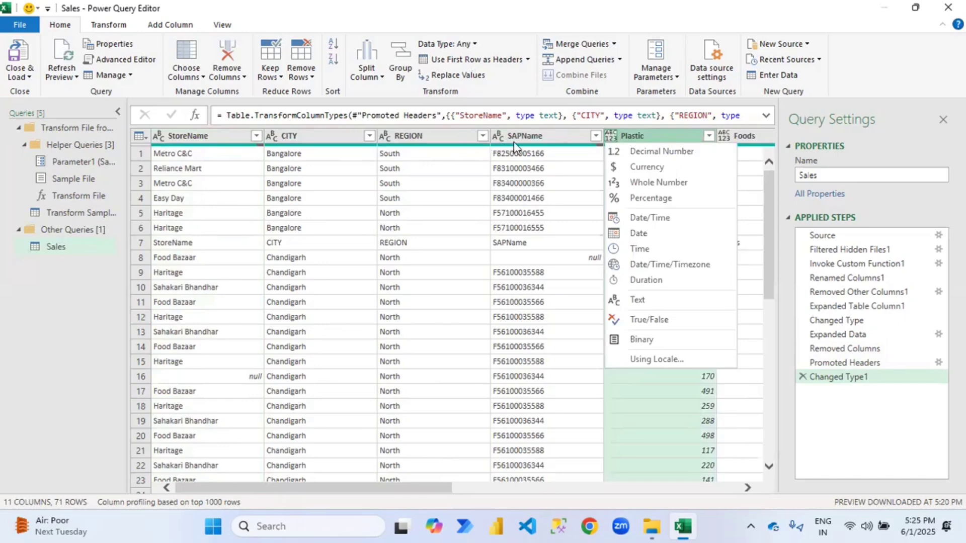
pyautogui.click(641, 135)
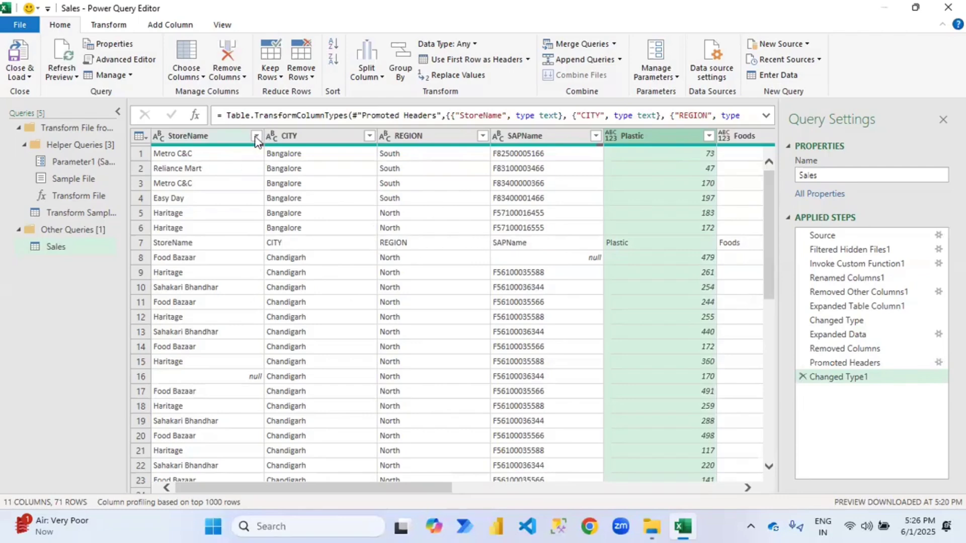
# Filter the StoreName column to exclude null values and the repeated StoreName header rows
pyautogui.click(256, 136)
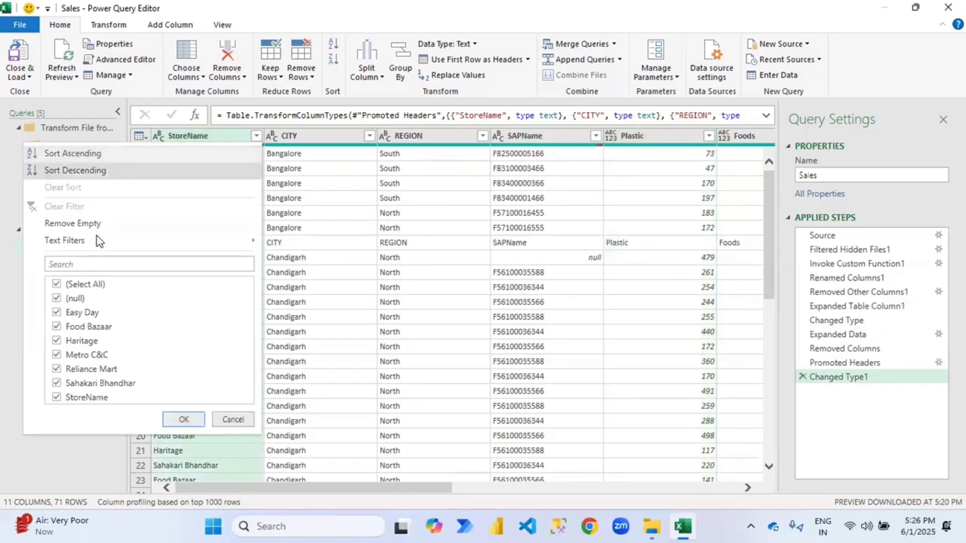
pyautogui.click(56, 299)
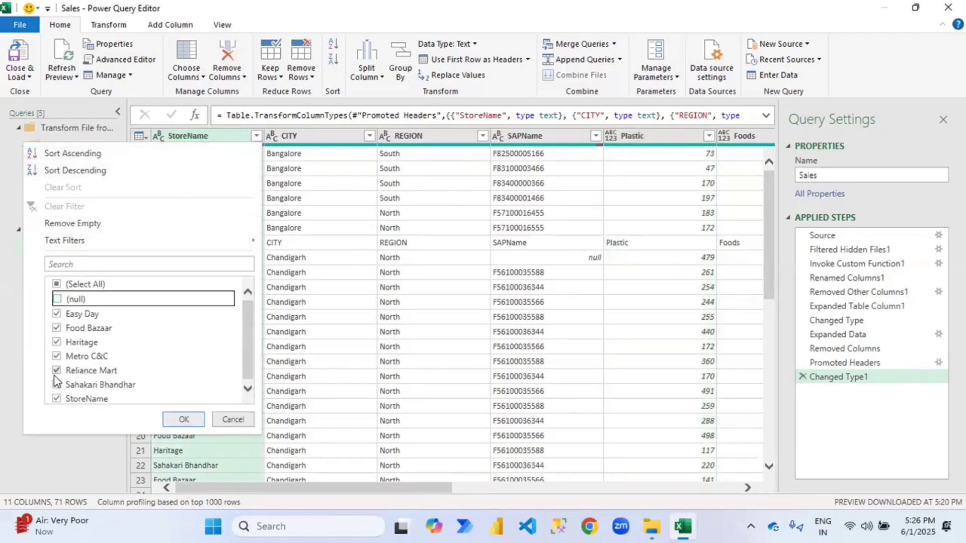
pyautogui.click(56, 398)
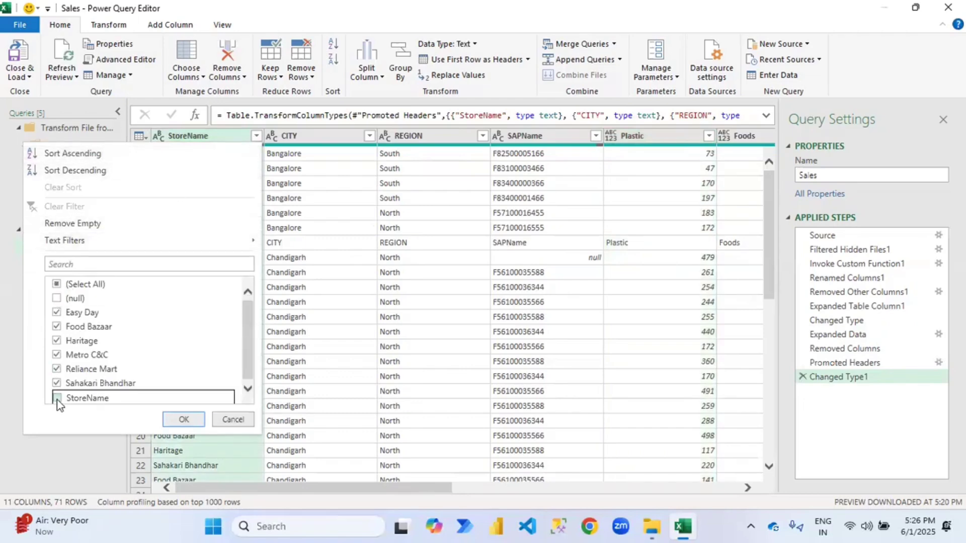
pyautogui.click(184, 418)
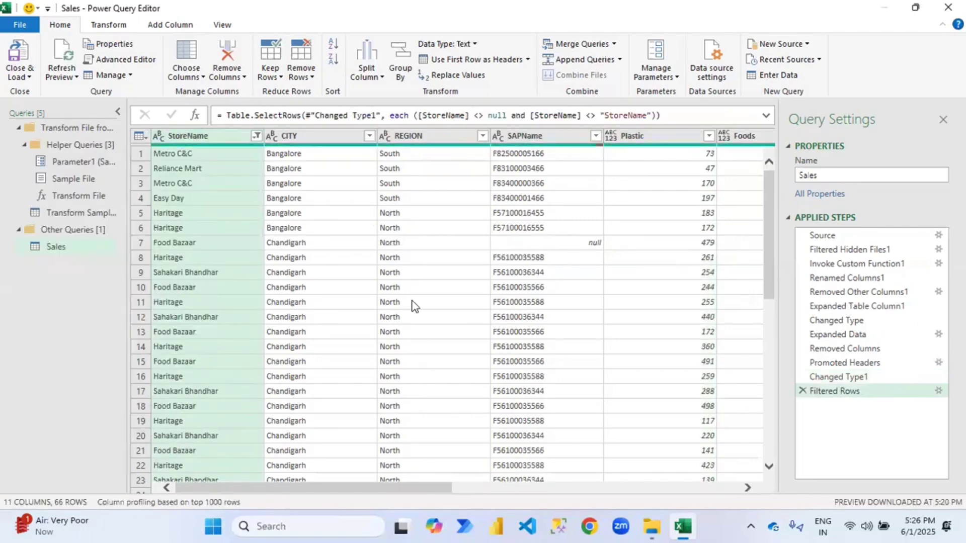
# Set the data type of the Plastic, Foods, Liquid and Other columns to Whole Number
pyautogui.click(612, 137)
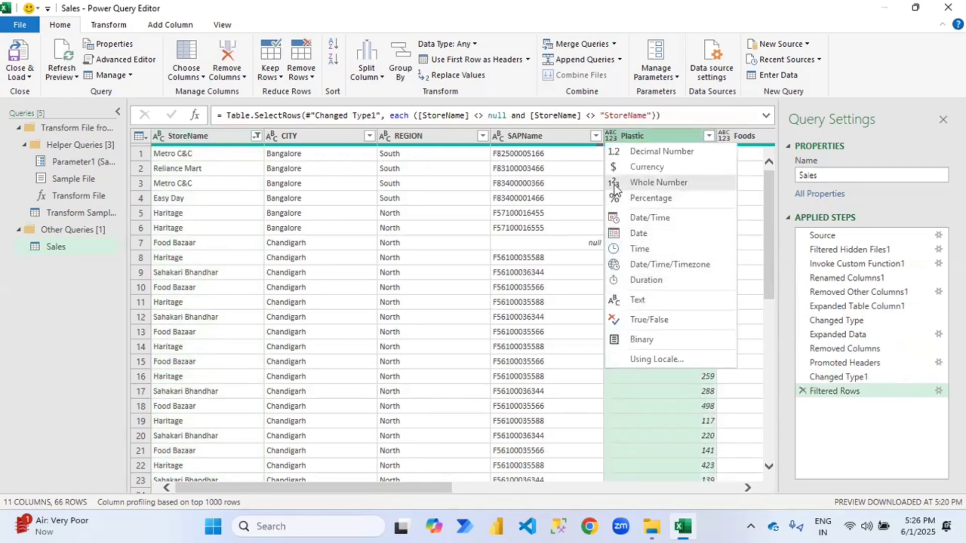
pyautogui.click(652, 183)
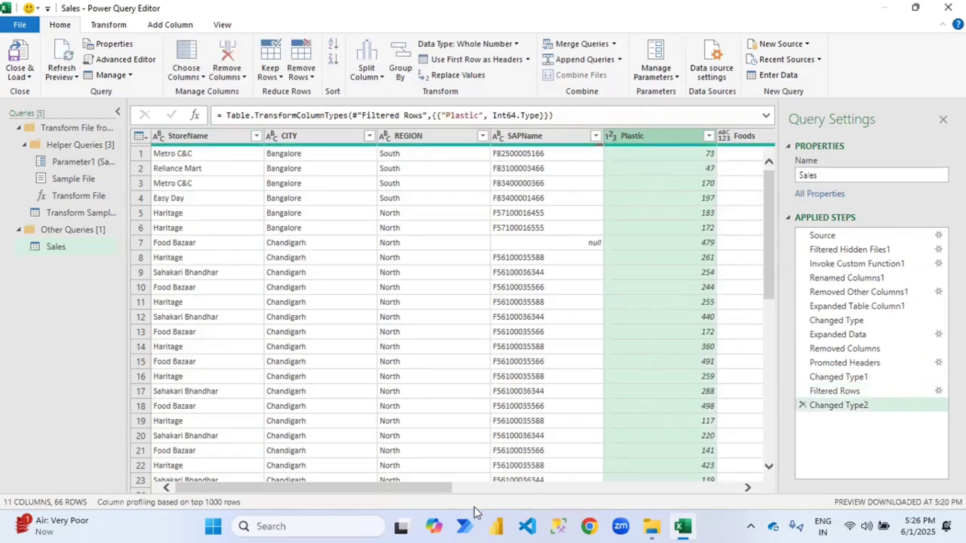
pyautogui.moveTo(425, 488); pyautogui.dragTo(545, 488)
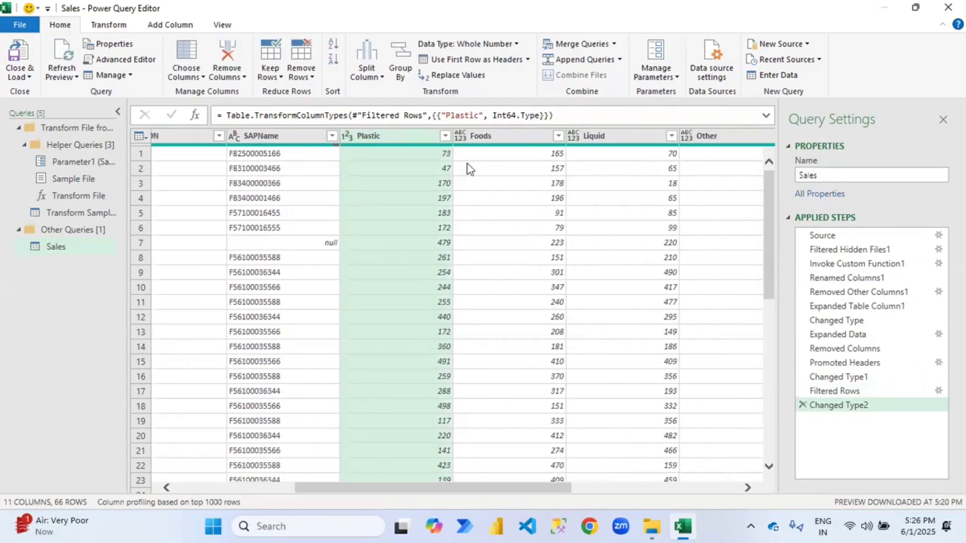
pyautogui.click(461, 136)
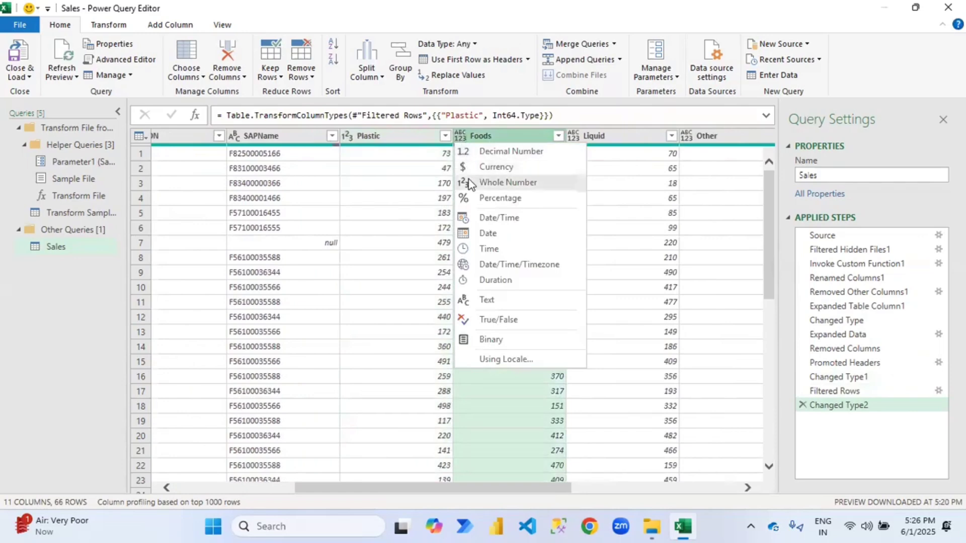
pyautogui.click(483, 182)
pyautogui.click(573, 136)
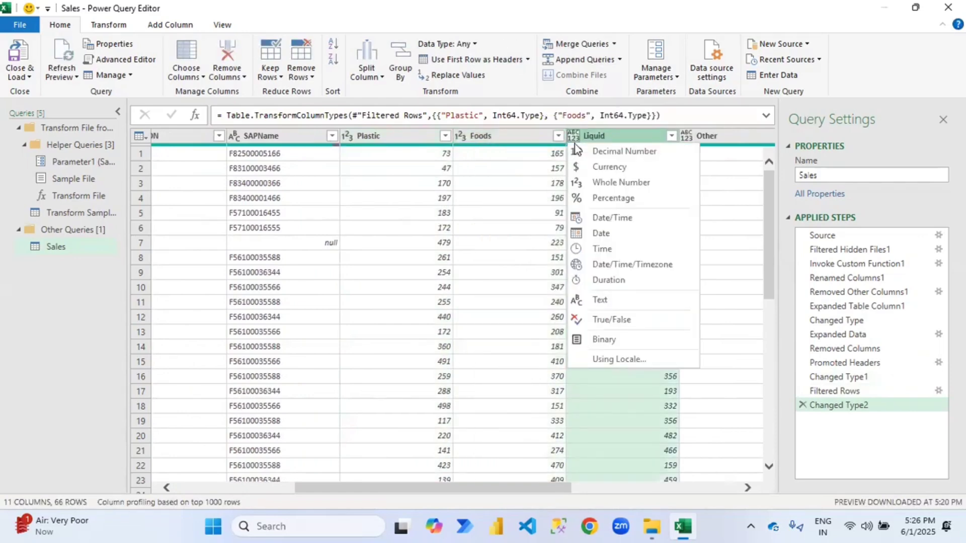
pyautogui.click(586, 184)
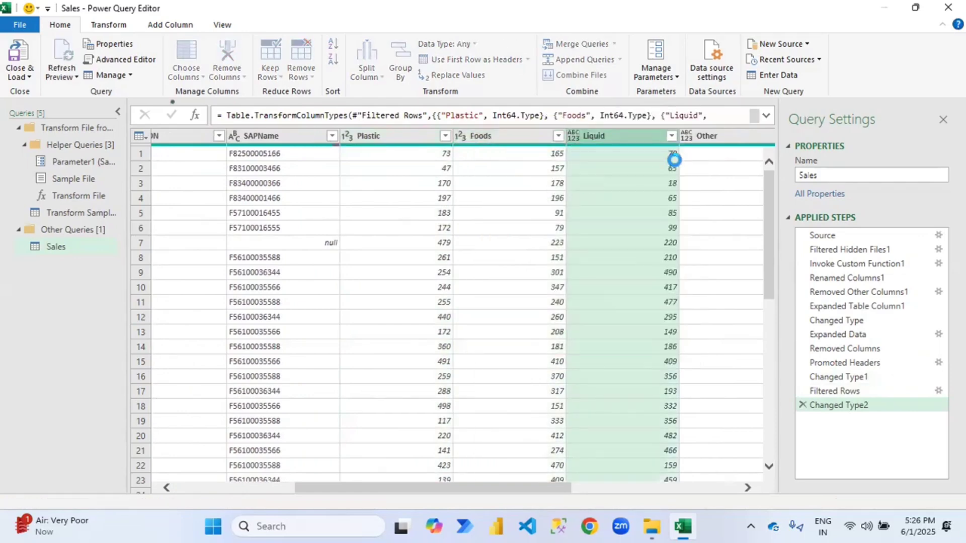
pyautogui.click(684, 140)
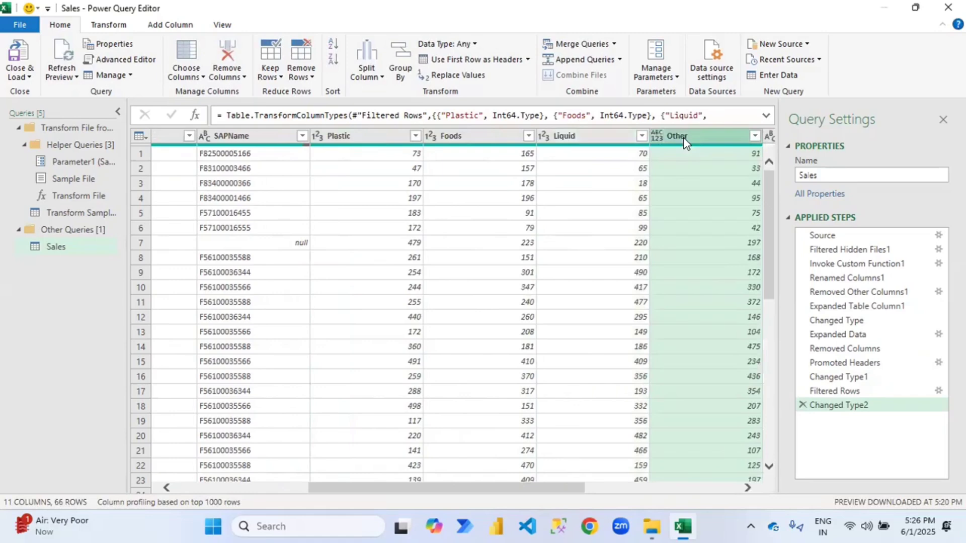
pyautogui.click(657, 136)
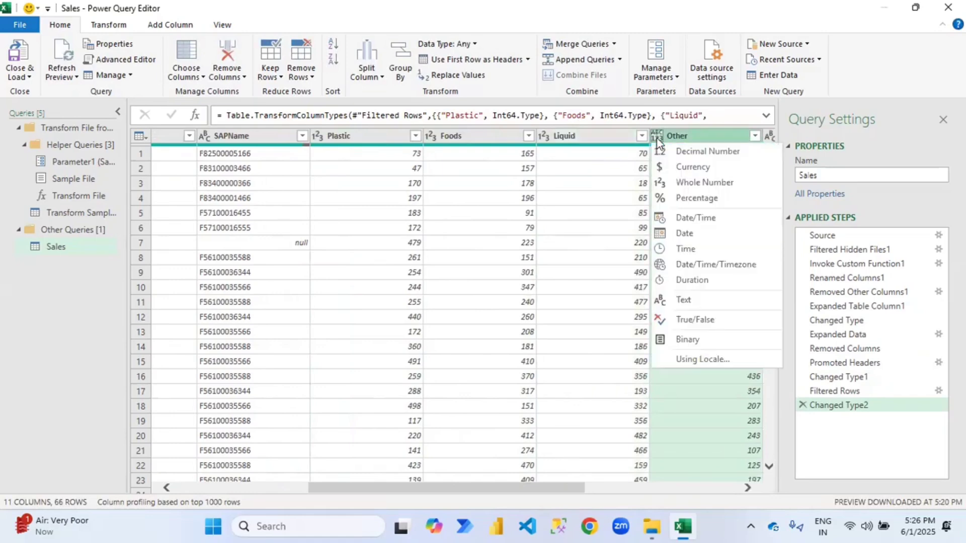
pyautogui.click(666, 186)
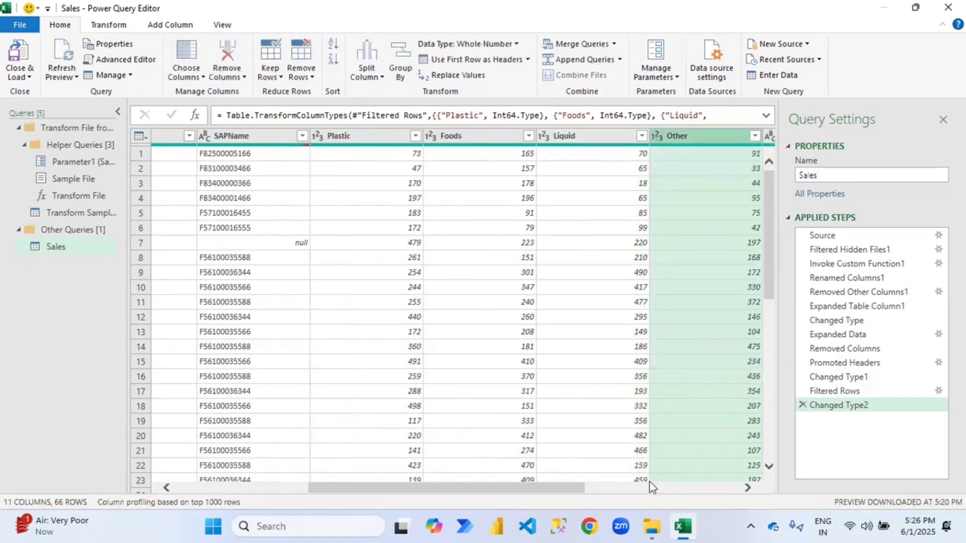
# Remove the Sheet and false columns at the end of the table
pyautogui.moveTo(572, 490); pyautogui.dragTo(701, 491)
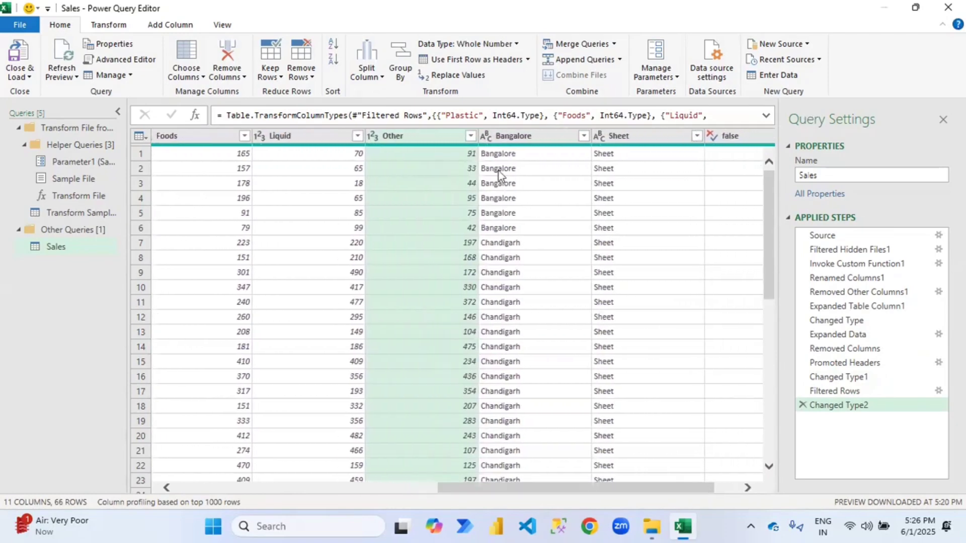
pyautogui.click(659, 136)
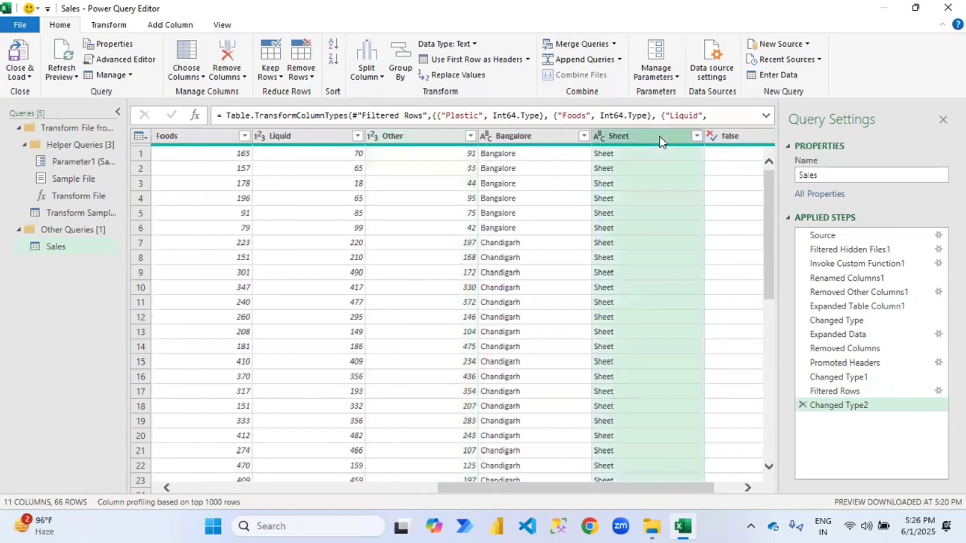
pyautogui.hotkey('shift', 'Right')
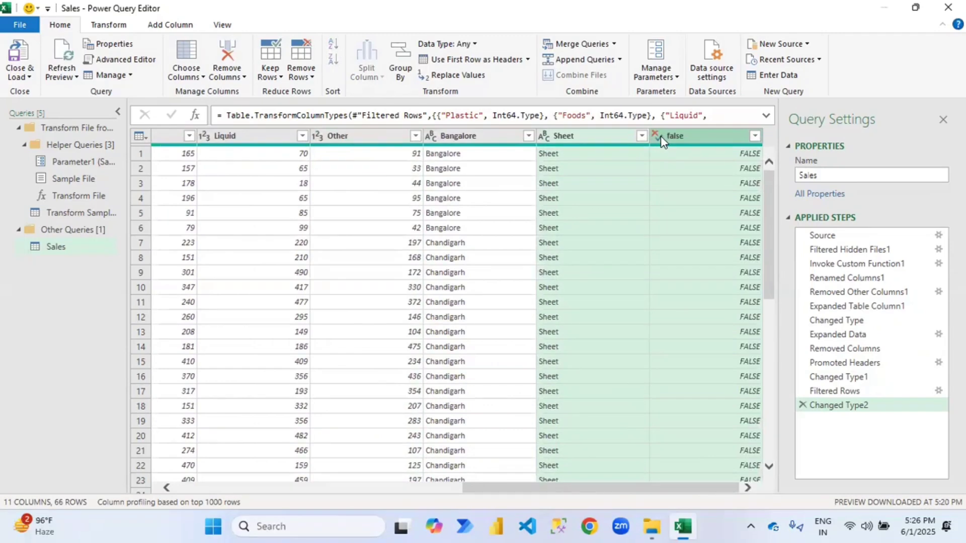
pyautogui.rightClick(680, 138)
pyautogui.click(693, 164)
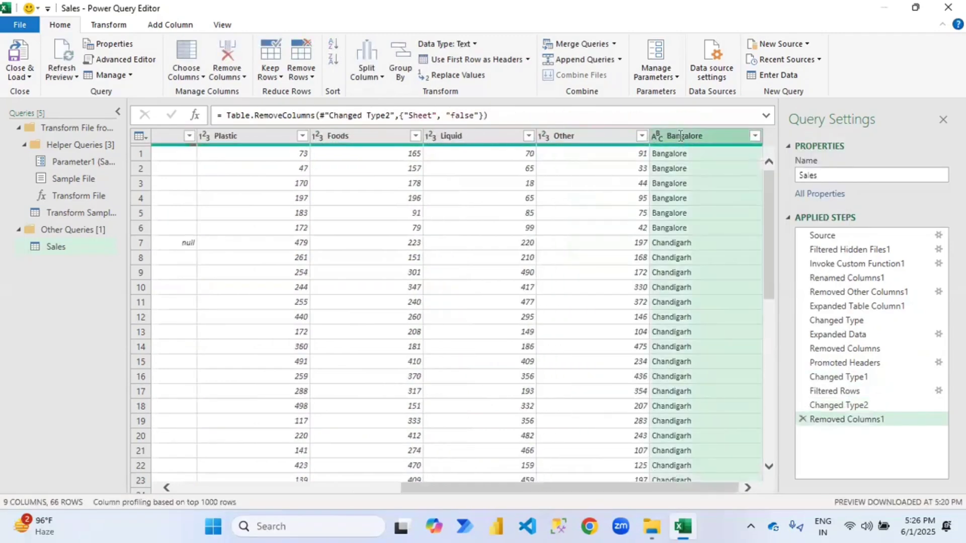
# Rename the Bangalore column to CityName
pyautogui.doubleClick(680, 138)
pyautogui.write('CityName')
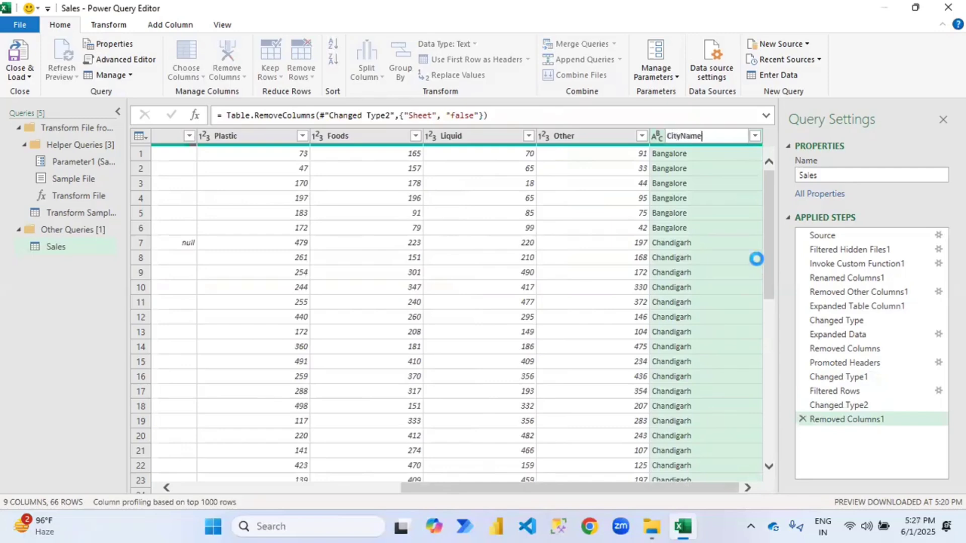
# Remove the CityName column from the Sales query, as the CITY column already holds the same data
pyautogui.press('Return')
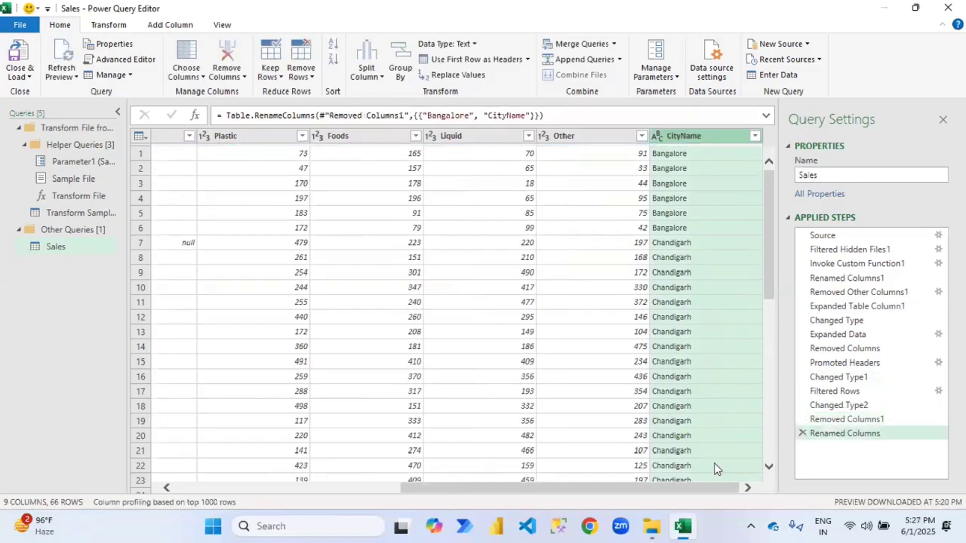
pyautogui.moveTo(701, 487); pyautogui.dragTo(337, 509)
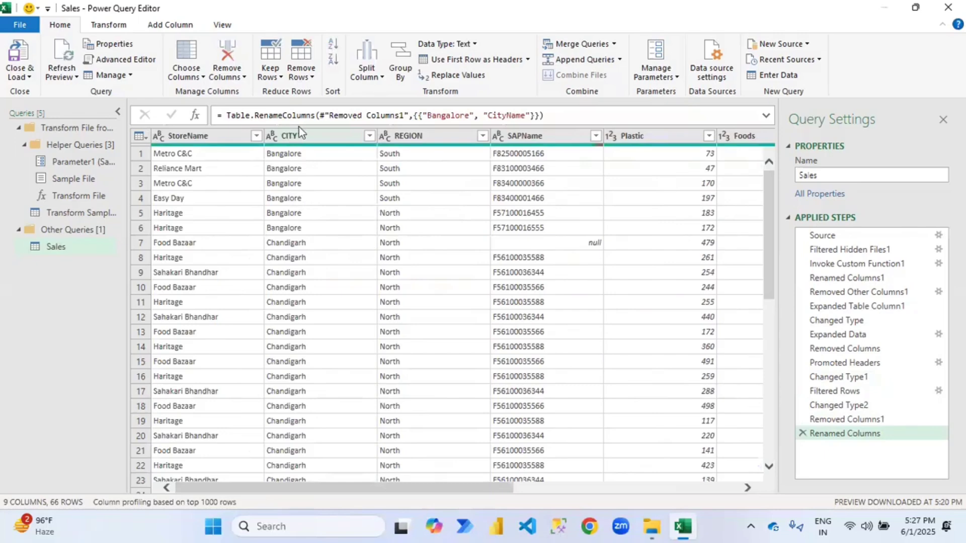
pyautogui.moveTo(402, 490); pyautogui.dragTo(629, 491)
pyautogui.rightClick(712, 141)
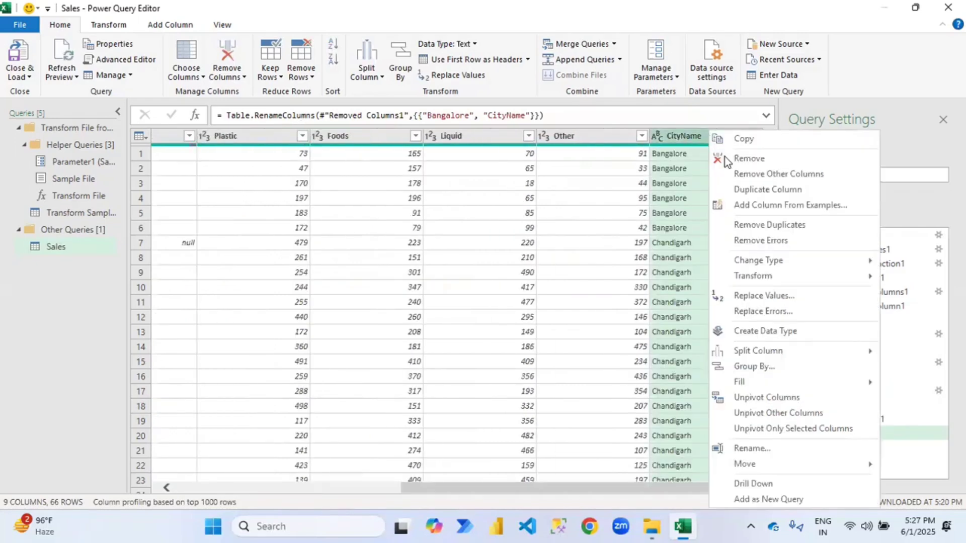
pyautogui.click(725, 157)
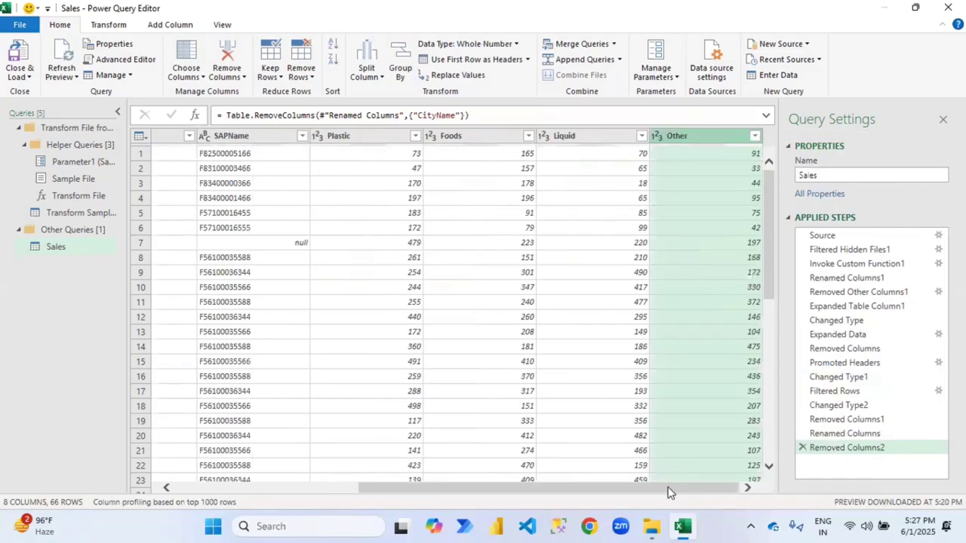
# Close and load the Sales query to a worksheet and apply the suggested default style to all query tables
pyautogui.moveTo(619, 488); pyautogui.dragTo(436, 475)
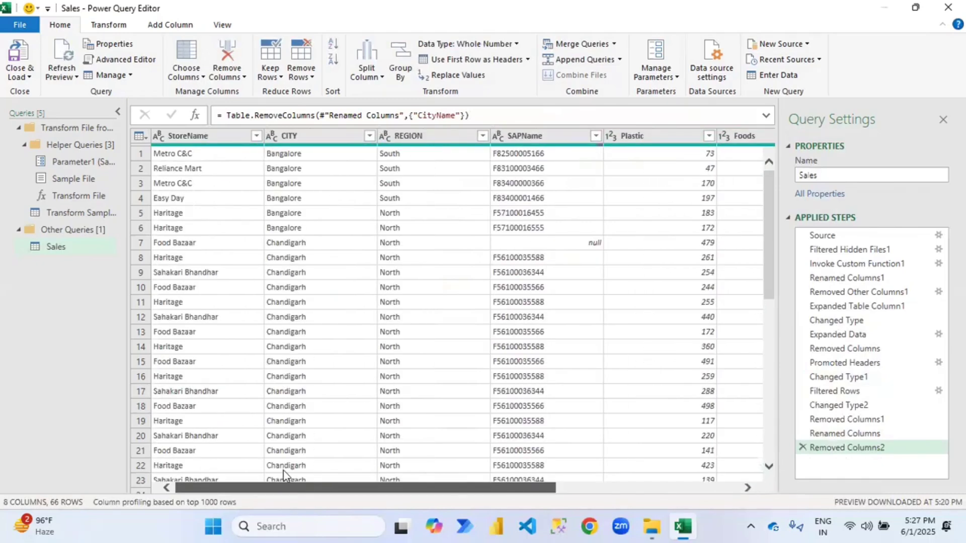
pyautogui.hscroll(6, 283, 470)
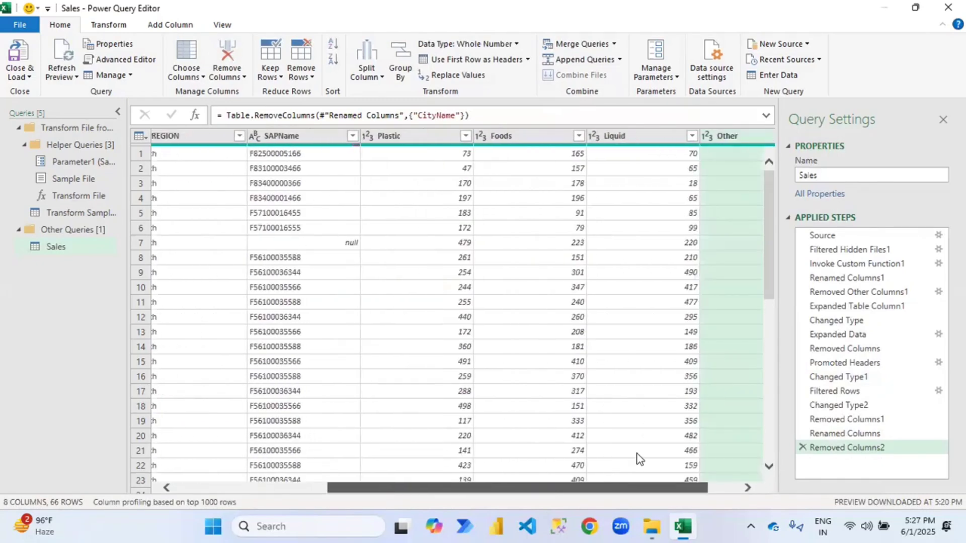
pyautogui.hscroll(-6, 746, 452)
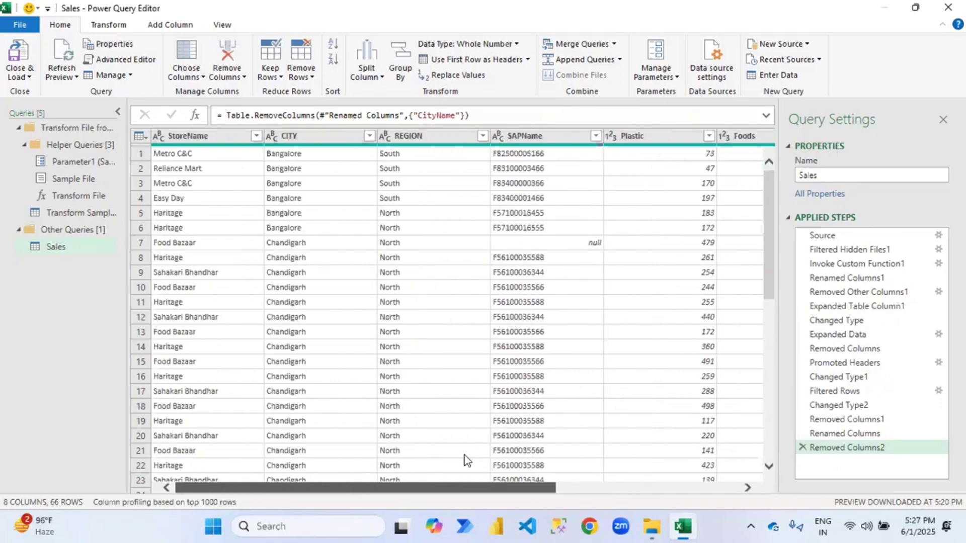
pyautogui.click(29, 78)
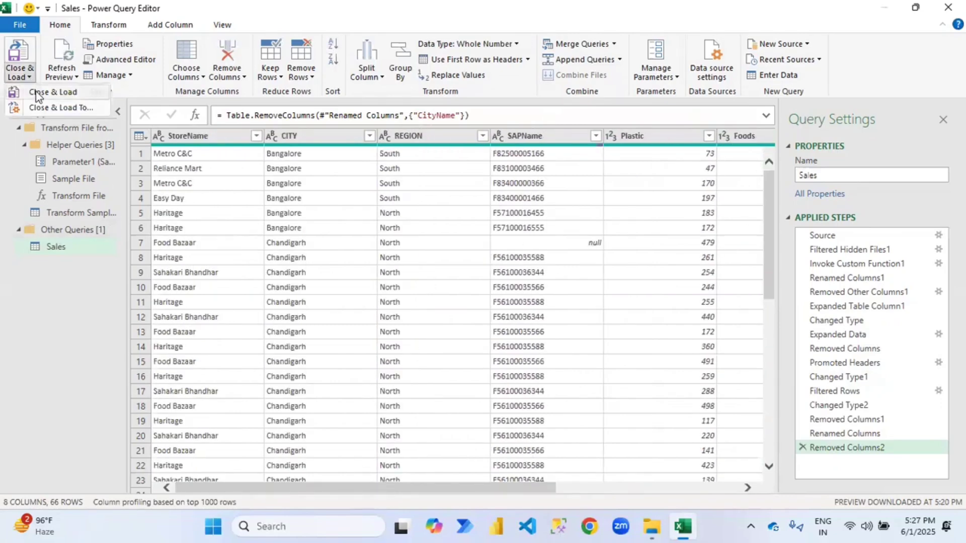
pyautogui.click(35, 92)
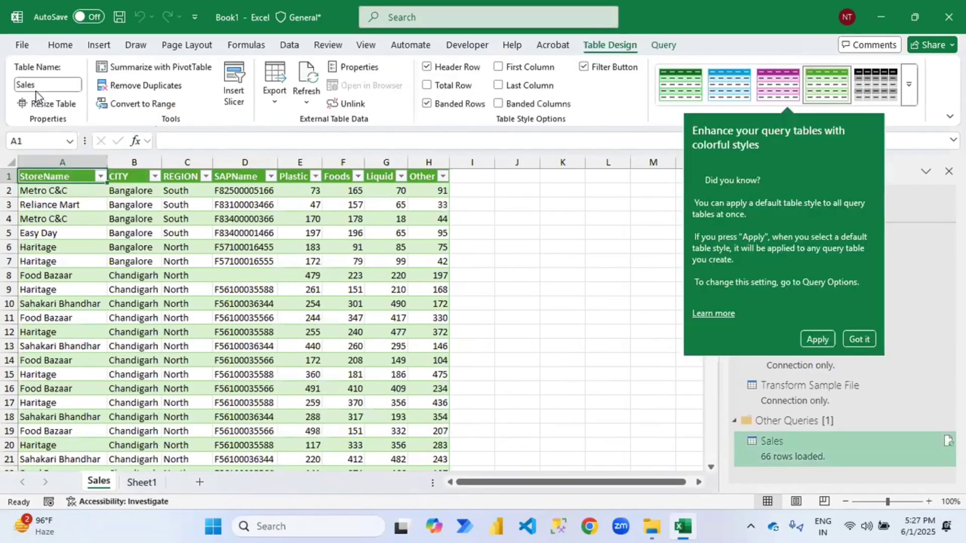
pyautogui.press('Right')
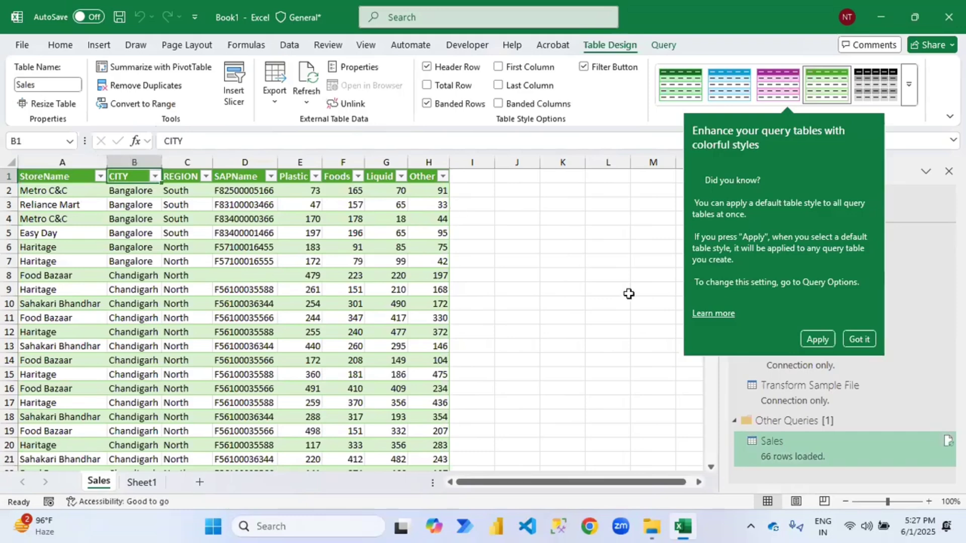
pyautogui.click(819, 340)
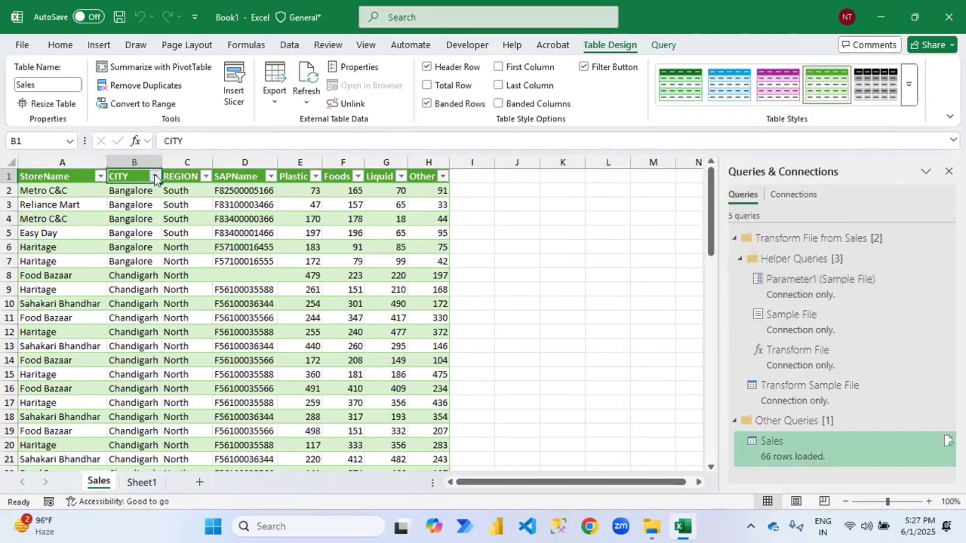
# Filter the CITY column of the loaded table to show only Bangalore
pyautogui.click(155, 176)
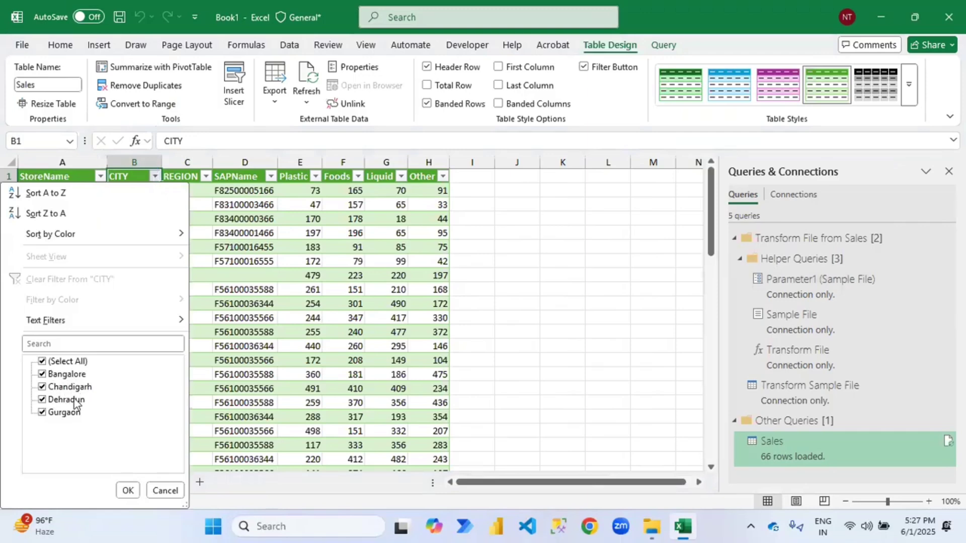
pyautogui.click(67, 361)
pyautogui.click(61, 374)
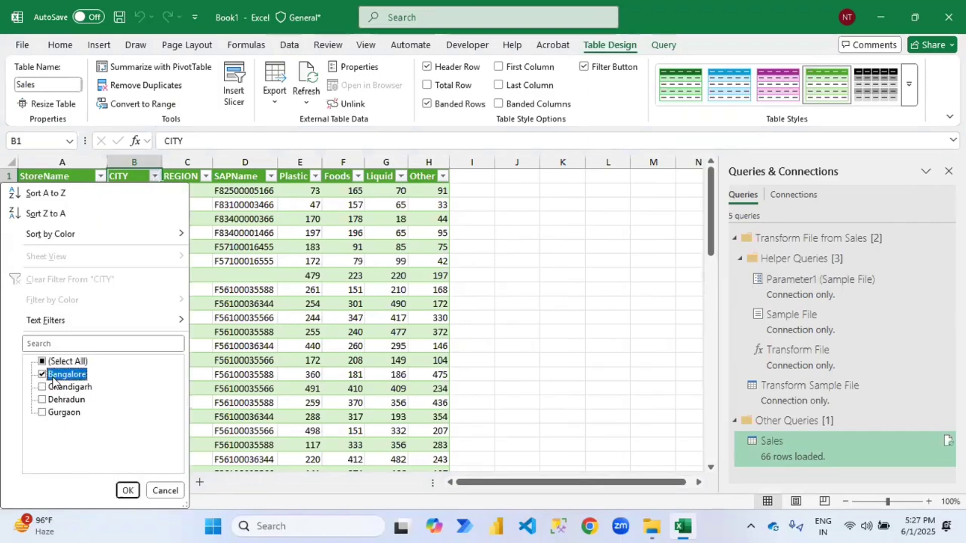
pyautogui.click(128, 488)
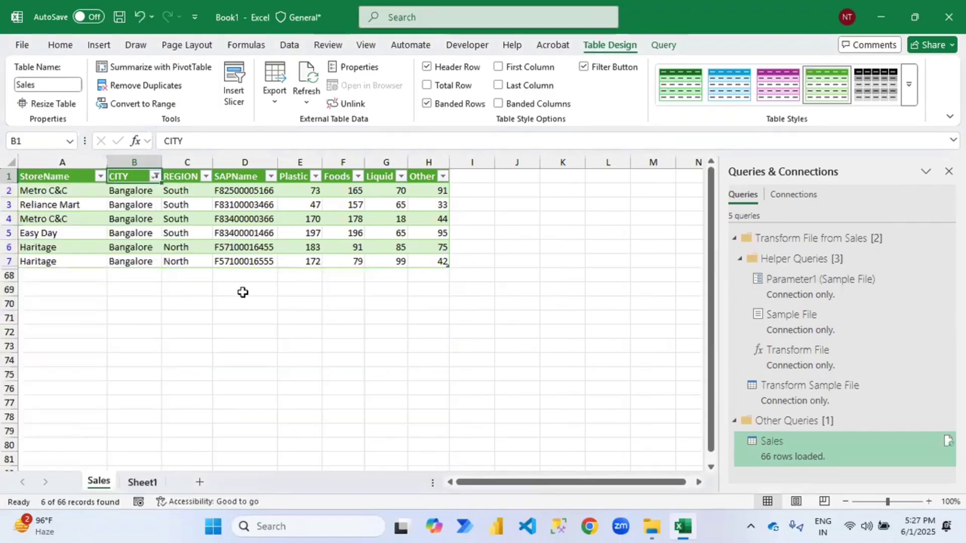
# Change the CITY filter to show only Dehradun instead of Bangalore
pyautogui.click(155, 177)
pyautogui.click(57, 374)
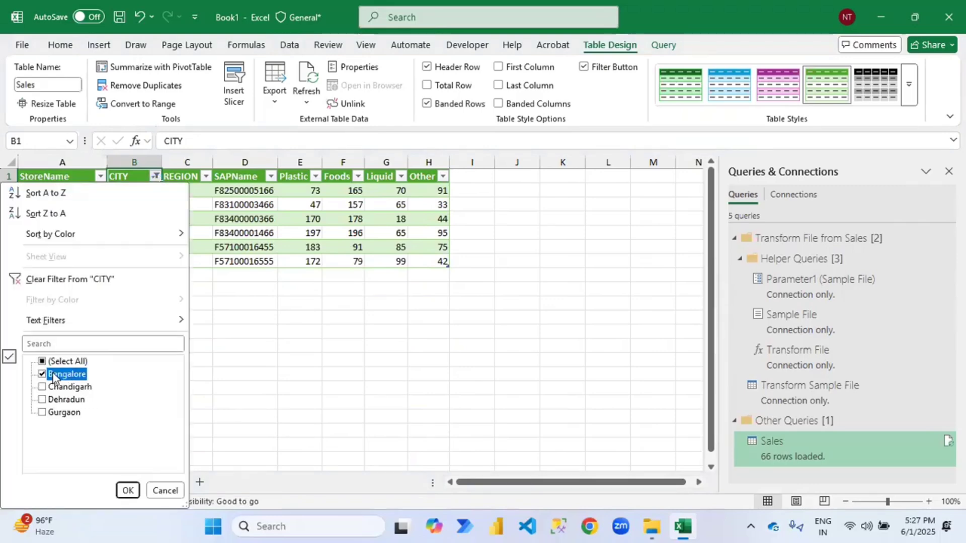
pyautogui.click(52, 400)
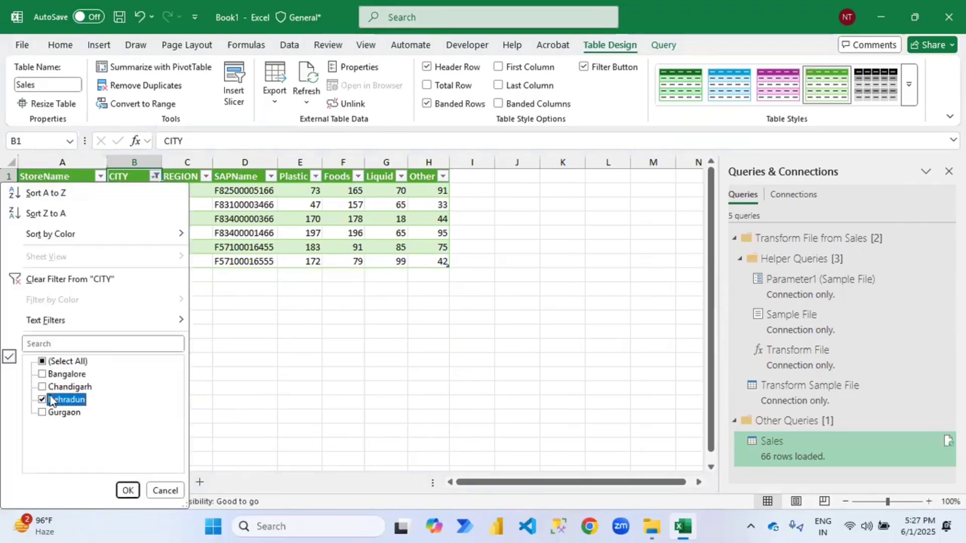
pyautogui.click(127, 490)
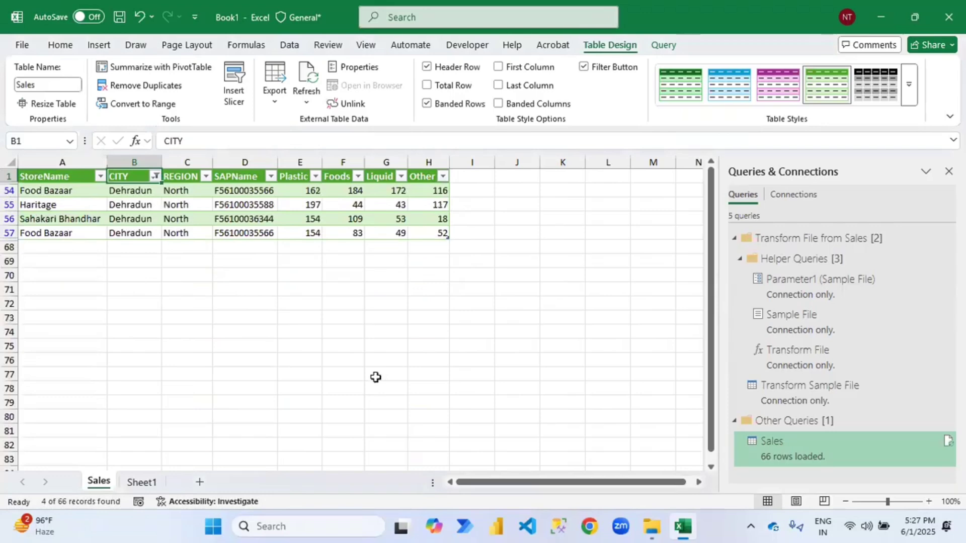
# Remove the filter from the Sales table and select its data from the StoreName header across all columns
pyautogui.hotkey('ctrl', 'shift', 'l')
pyautogui.press('Left')
pyautogui.hotkey('ctrl', 'shift', 'Right')
pyautogui.hotkey('ctrl', 'shift', 'Down')
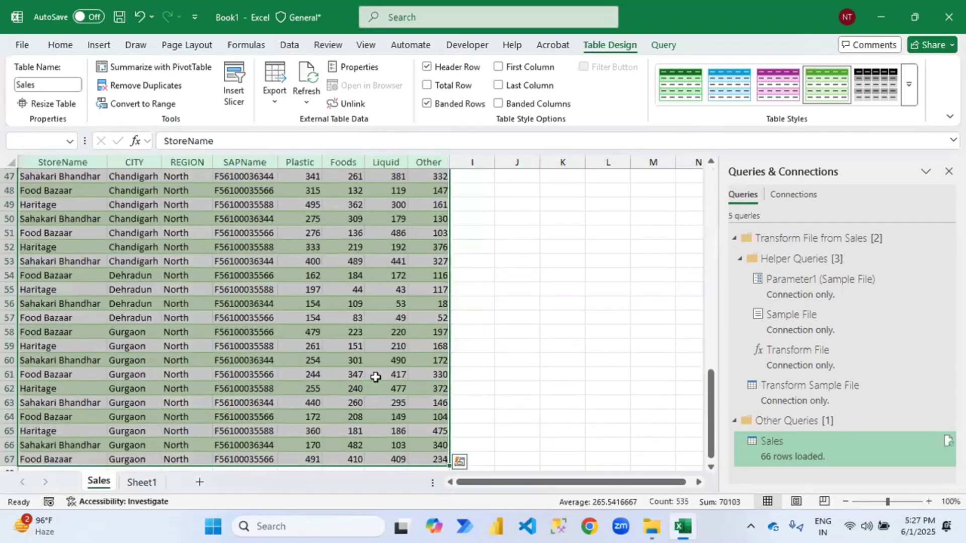
pyautogui.hotkey('shift', 'Up')
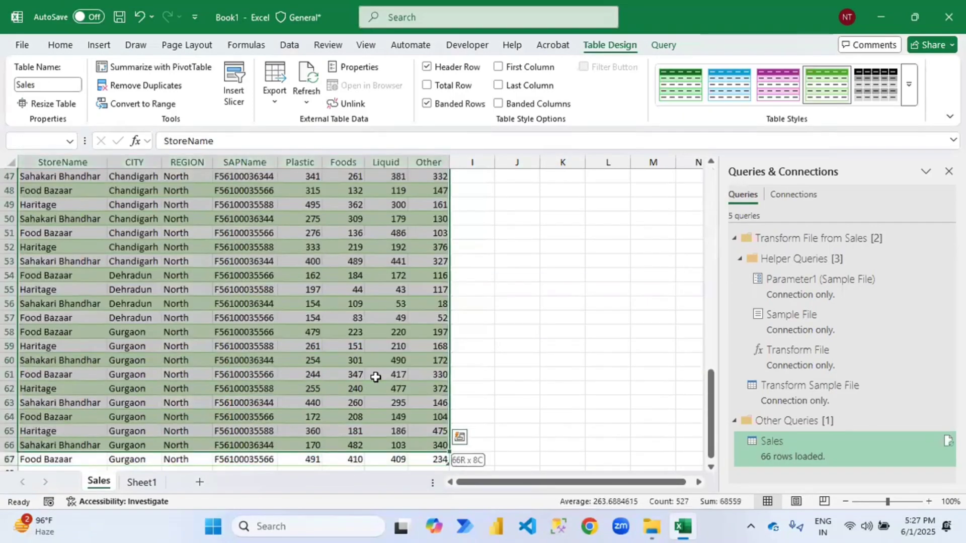
# Open the Chandigarh workbook from the Sales folder on the desktop
pyautogui.click(879, 11)
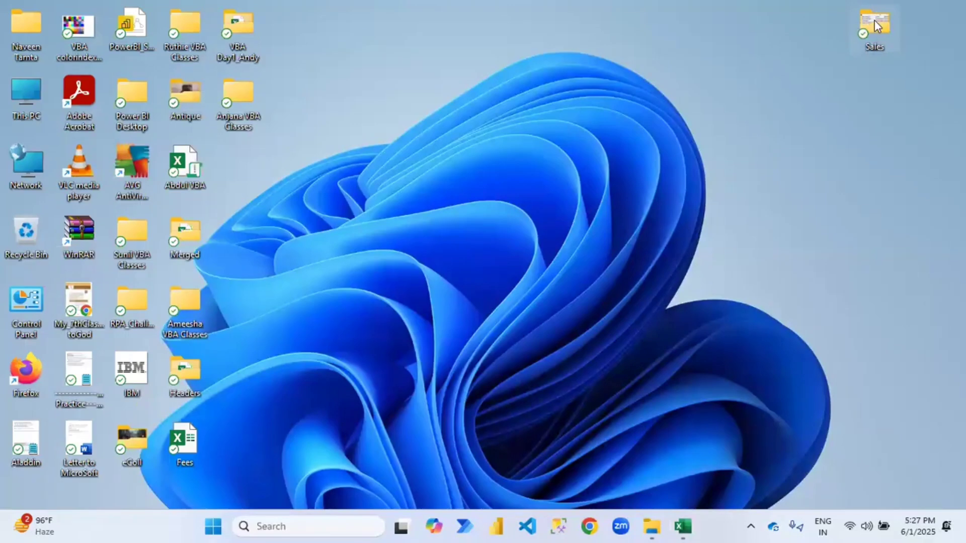
pyautogui.doubleClick(874, 25)
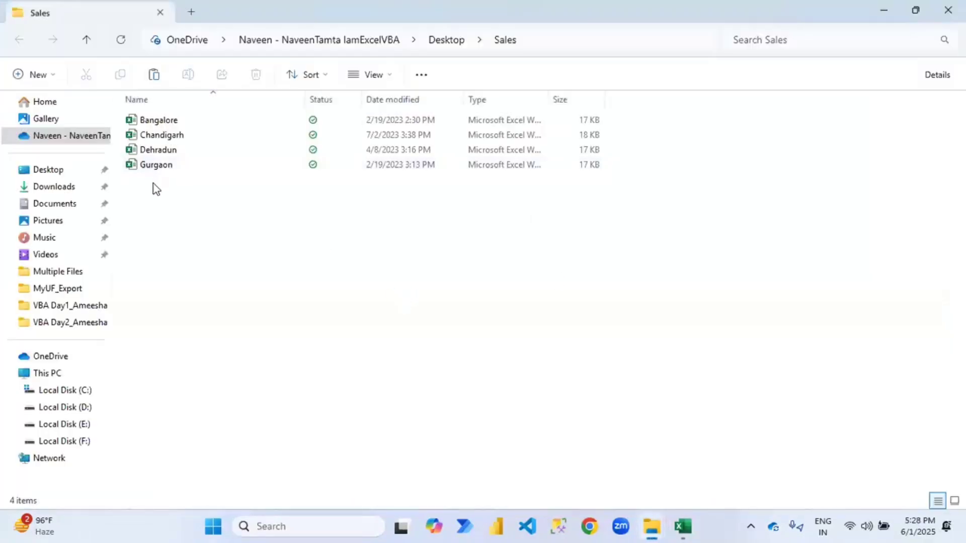
pyautogui.doubleClick(177, 139)
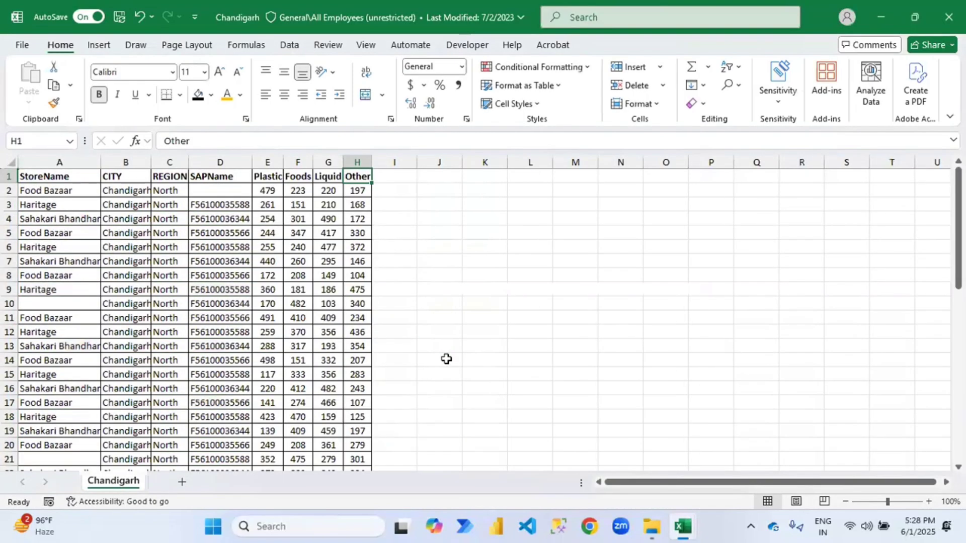
# Examine the extent of the CITY column and the header row in the Chandigarh sheet
pyautogui.press('Left')
pyautogui.press('Left')
pyautogui.press('Left')
pyautogui.press('Left')
pyautogui.press('Left')
pyautogui.press('Left')
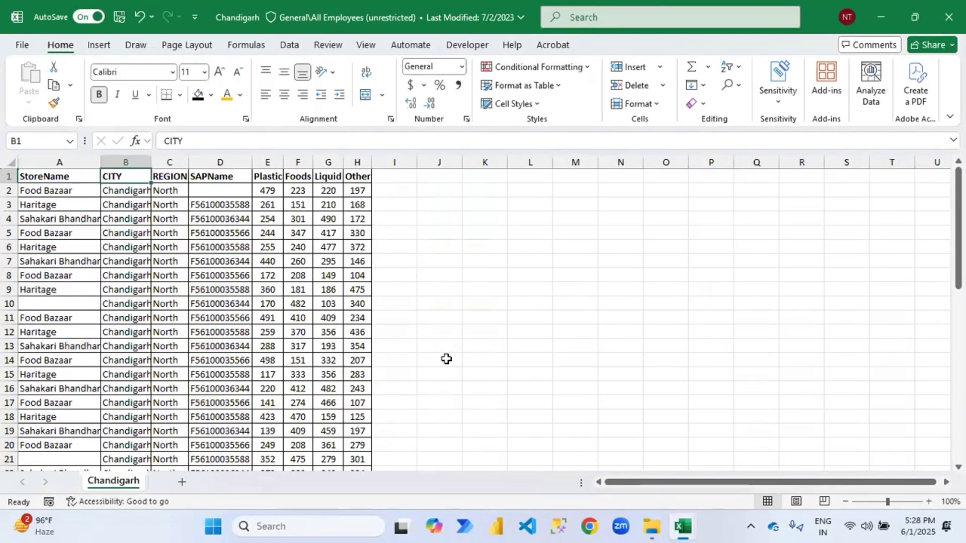
pyautogui.hotkey('ctrl', 'shift', 'Down')
pyautogui.hotkey('ctrl', 'shift', 'Up')
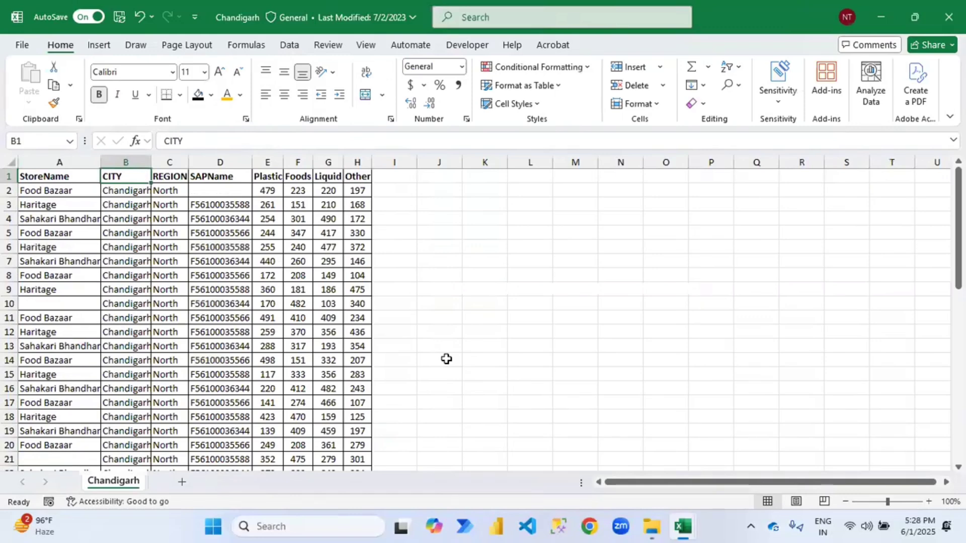
pyautogui.press('Left')
pyautogui.hotkey('ctrl', 'shift', 'Right')
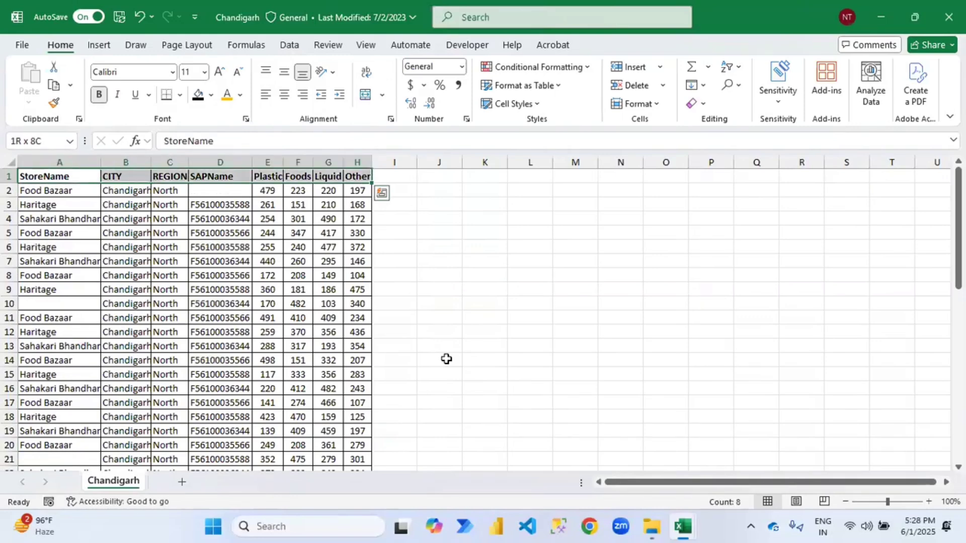
# Select all CITY values below the header in the Chandigarh workbook to count its records
pyautogui.press('Right')
pyautogui.press('Right')
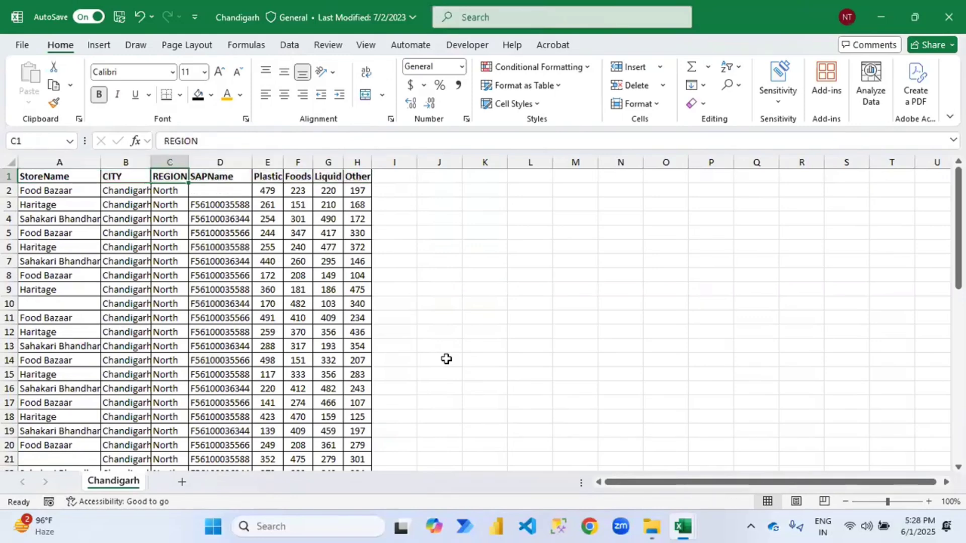
pyautogui.press('Left')
pyautogui.press('Down')
pyautogui.hotkey('ctrl', 'shift', 'Down')
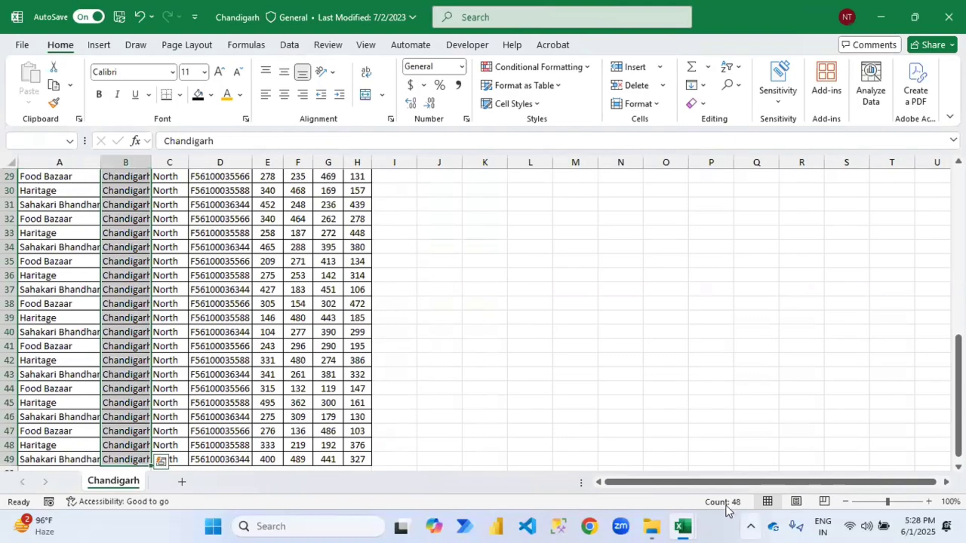
# Switch back to Book1, turn the table's filter on again and filter the CITY column to Chandigarh only
pyautogui.hotkey('alt', 'Tab')
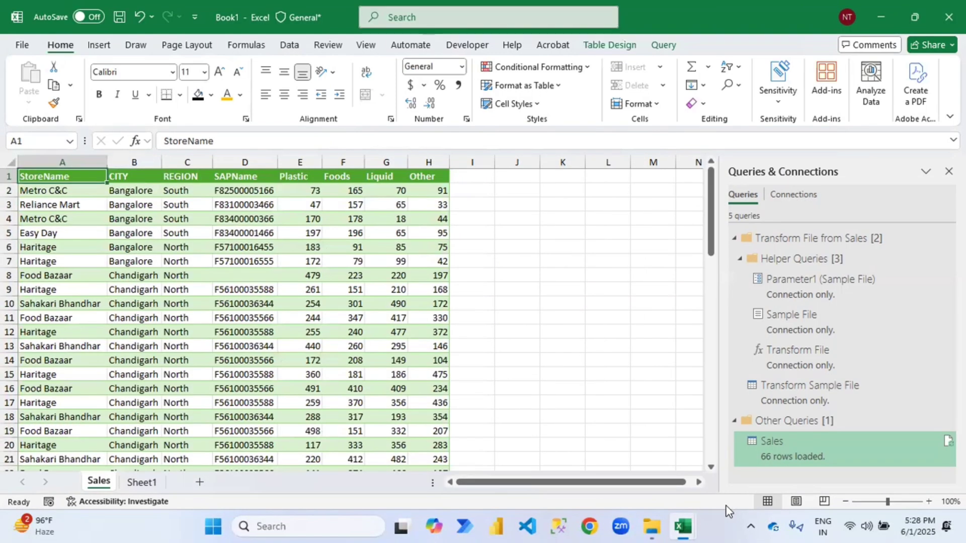
pyautogui.press('Right')
pyautogui.hotkey('ctrl', 'shift', 'l')
pyautogui.hotkey('alt', 'Down')
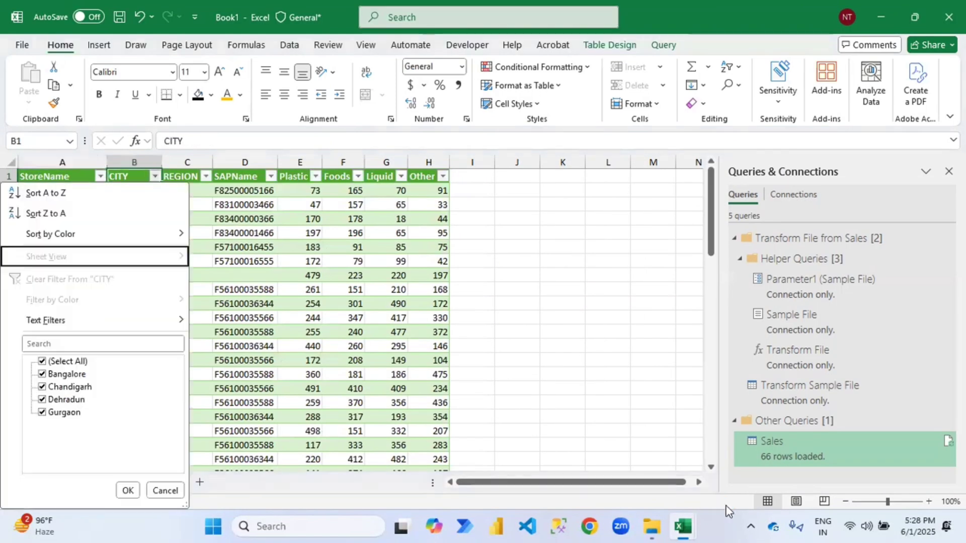
pyautogui.press('Down')
pyautogui.press('Down')
pyautogui.press('Down')
pyautogui.press('Down')
pyautogui.press('Down')
pyautogui.press('space')
pyautogui.press('Down')
pyautogui.press('space')
pyautogui.press('space')
pyautogui.press('Down')
pyautogui.press('space')
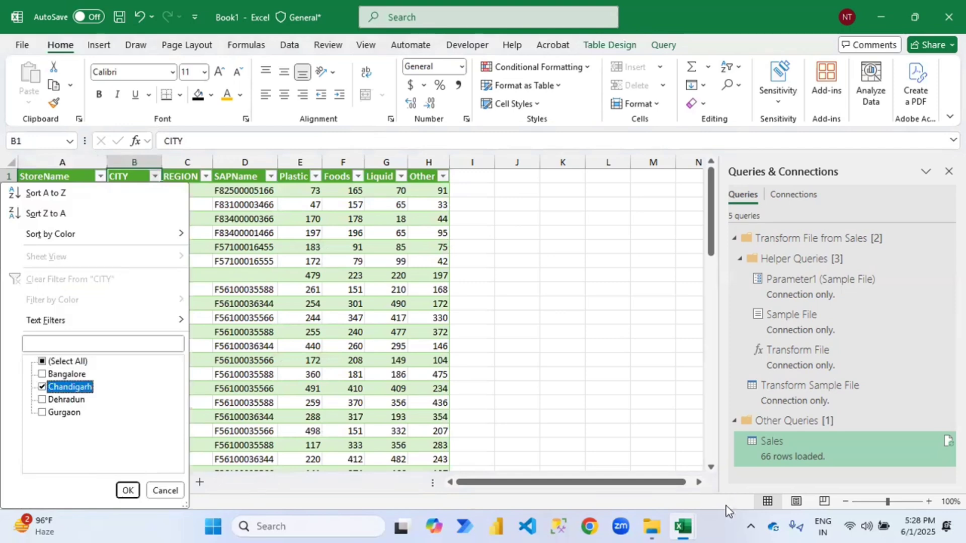
pyautogui.press('Return')
# Select the filtered CITY values in the Sales table to count the Chandigarh records
pyautogui.press('Down')
pyautogui.hotkey('ctrl', 'shift', 'Down')
pyautogui.hotkey('shift', 'Down')
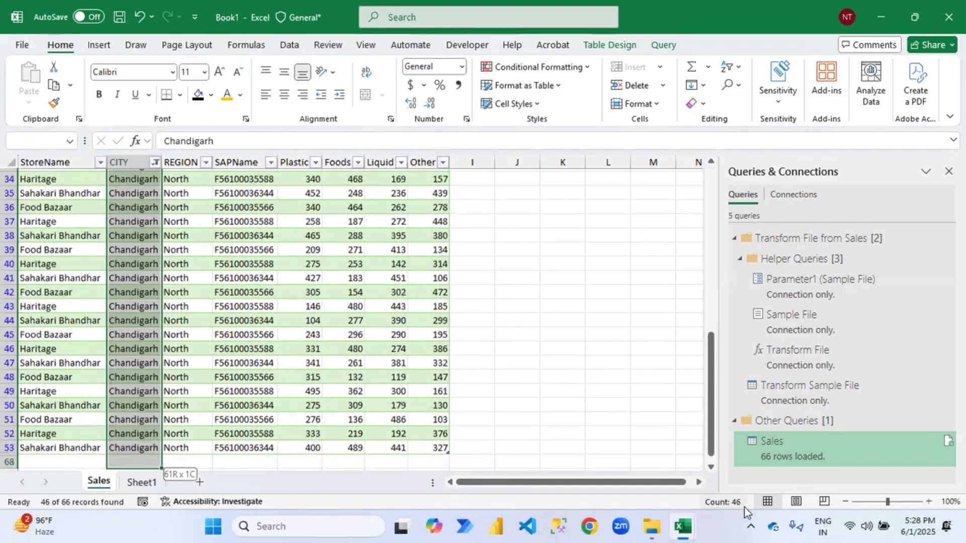
pyautogui.hotkey('shift', 'Up')
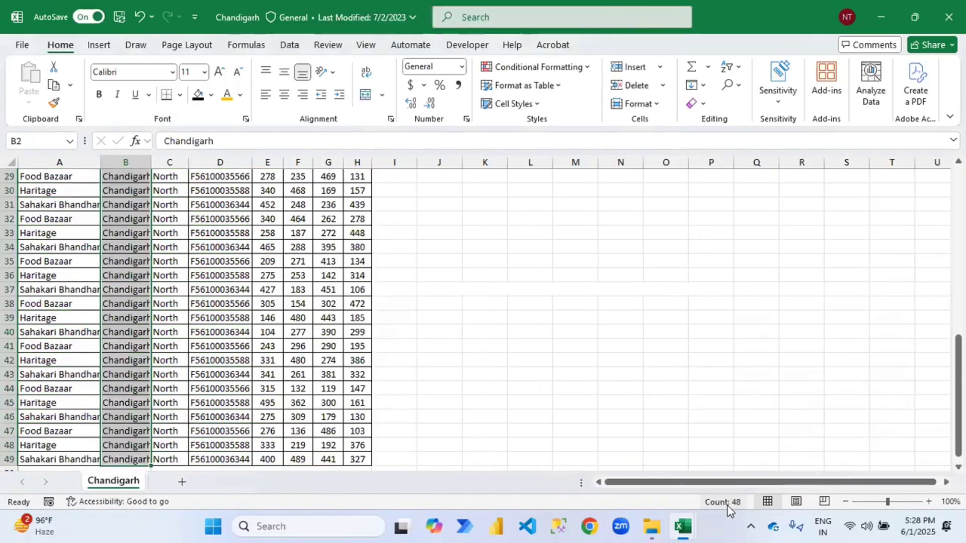
# In the Chandigarh workbook, locate the first row with a blank StoreName and select its cells A10:D10
pyautogui.hotkey('ctrl', 'Home')
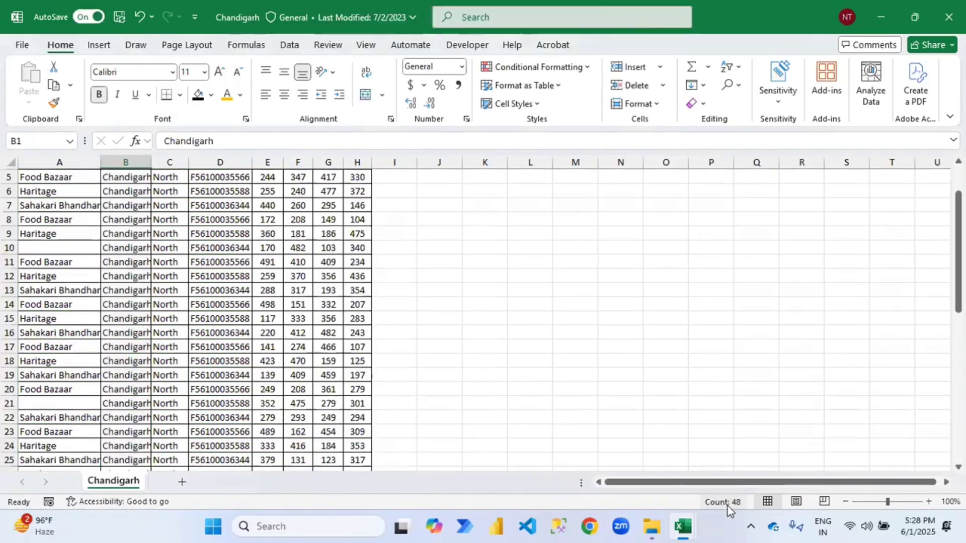
pyautogui.press('Down')
pyautogui.press('Down')
pyautogui.press('Down')
pyautogui.press('Down')
pyautogui.press('Down')
pyautogui.press('Down')
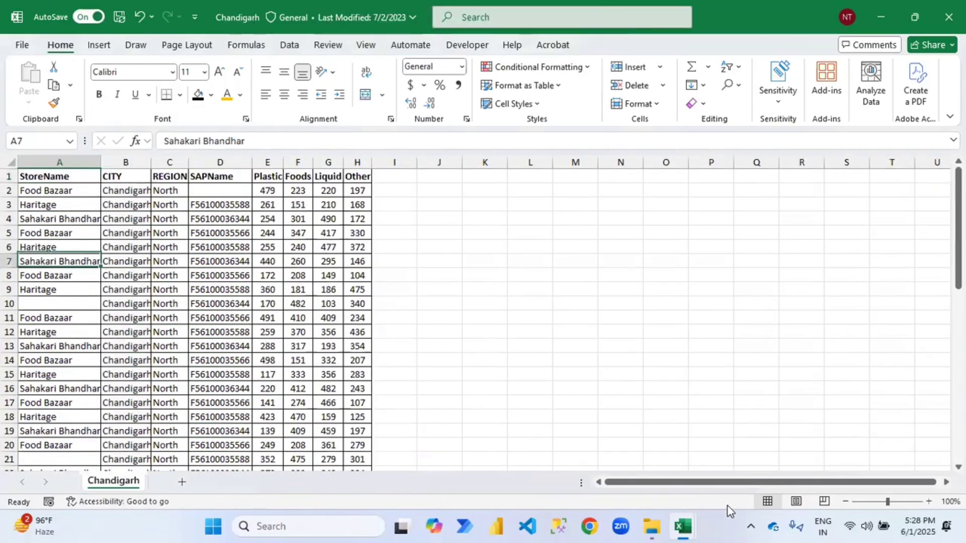
pyautogui.press('Down')
pyautogui.press('Down')
pyautogui.press('Down')
pyautogui.hotkey('shift', 'Right')
pyautogui.hotkey('shift', 'Right')
pyautogui.hotkey('shift', 'Right')
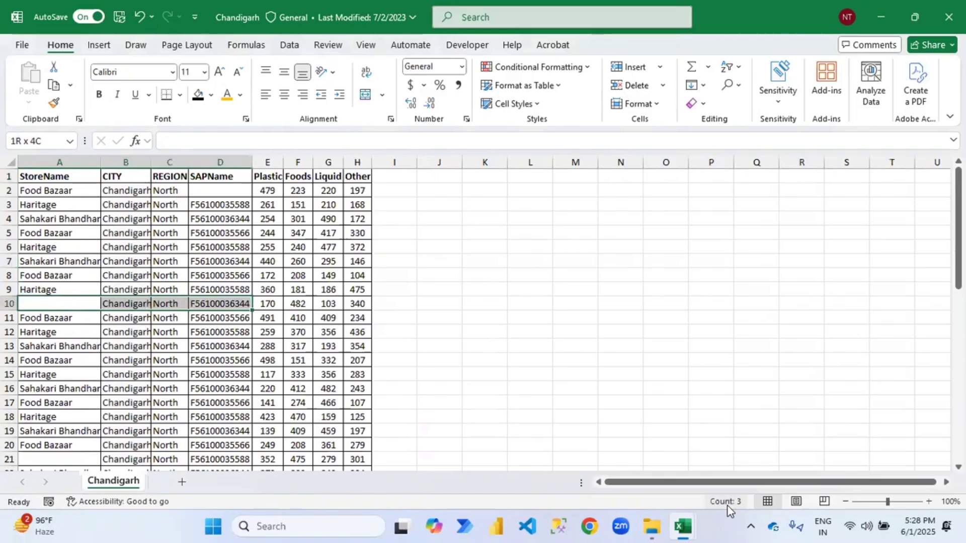
# Examine the StoreName column of the Chandigarh workbook from row 10 through the last record for further blanks, and return to the header row
pyautogui.hotkey('shift', 'Right')
pyautogui.hotkey('shift', 'Right')
pyautogui.hotkey('shift', 'Right')
pyautogui.press('Down')
pyautogui.press('Down')
pyautogui.press('Down')
pyautogui.press('Down')
pyautogui.press('Down')
pyautogui.press('Down')
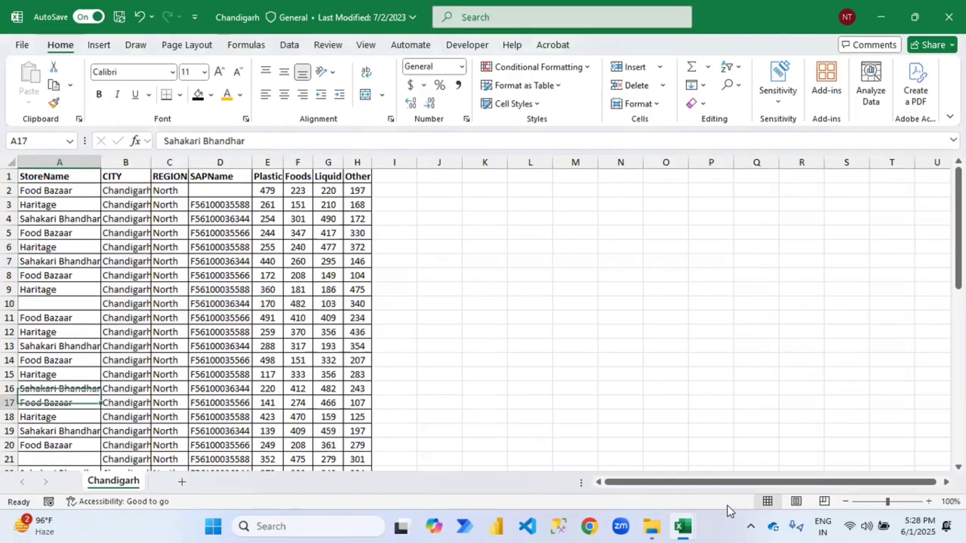
pyautogui.press('Down')
pyautogui.press('Down')
pyautogui.press('Down')
pyautogui.press('Down')
pyautogui.press('Down')
pyautogui.press('Down')
pyautogui.press('Down')
pyautogui.press('Down')
pyautogui.press('Down')
pyautogui.press('Down')
pyautogui.press('Down')
pyautogui.press('Down')
pyautogui.press('Down')
pyautogui.press('Down')
pyautogui.press('Down')
pyautogui.press('Down')
pyautogui.press('Down')
pyautogui.press('Down')
pyautogui.press('Down')
pyautogui.hotkey('ctrl', 'Down')
pyautogui.press('Right')
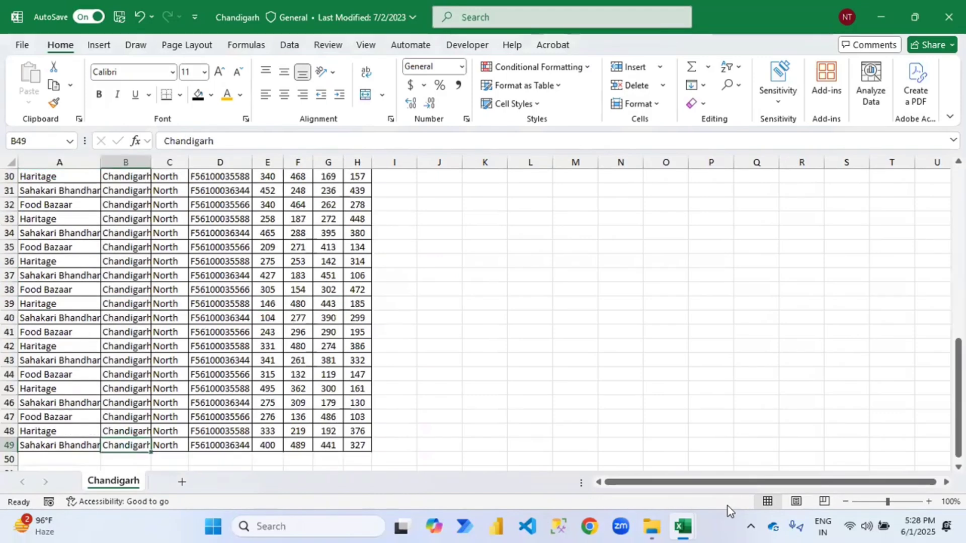
pyautogui.hotkey('ctrl', 'Up')
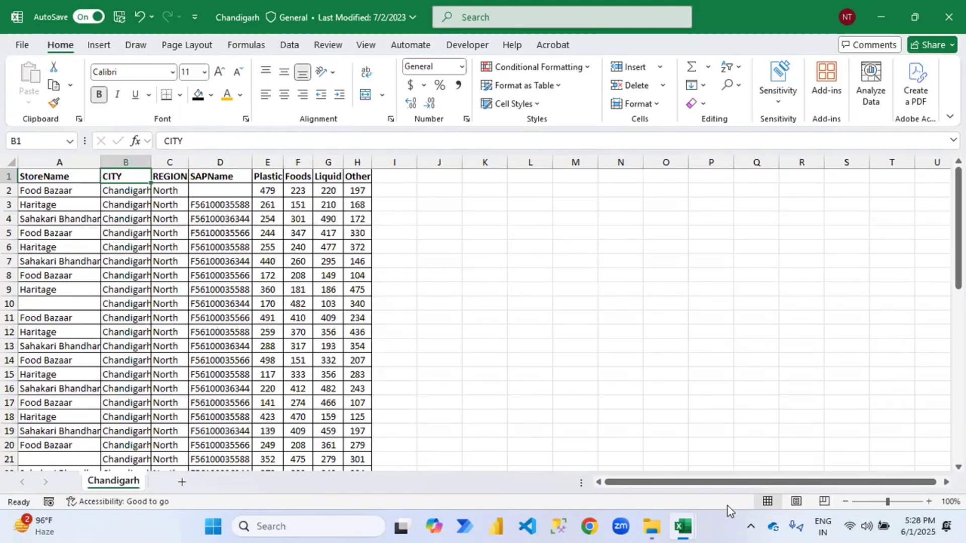
# Close the Chandigarh workbook and turn off the filter on the Sales table in Book1 so all cities are listed
pyautogui.click(948, 22)
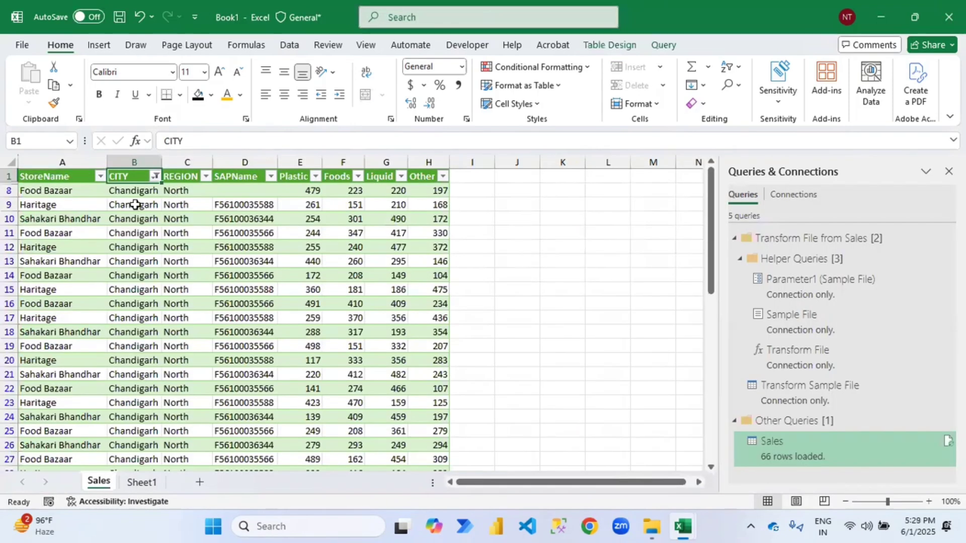
pyautogui.click(76, 181)
pyautogui.hotkey('ctrl', 'shift', 'l')
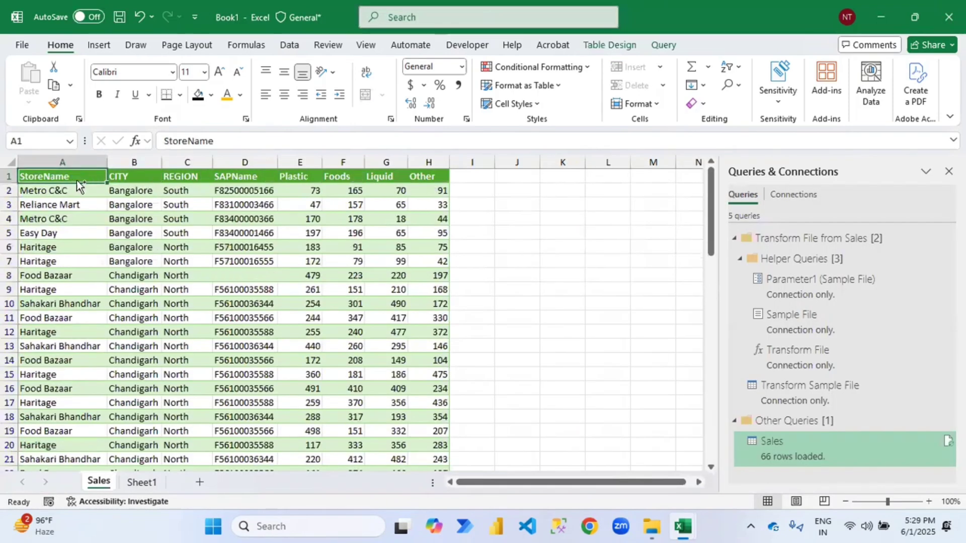
# Select the entire Sales table from the StoreName header to the last record to review the compiled data, and return to cell A1
pyautogui.hotkey('ctrl', 'shift', 'Right')
pyautogui.hotkey('ctrl', 'shift', 'Down')
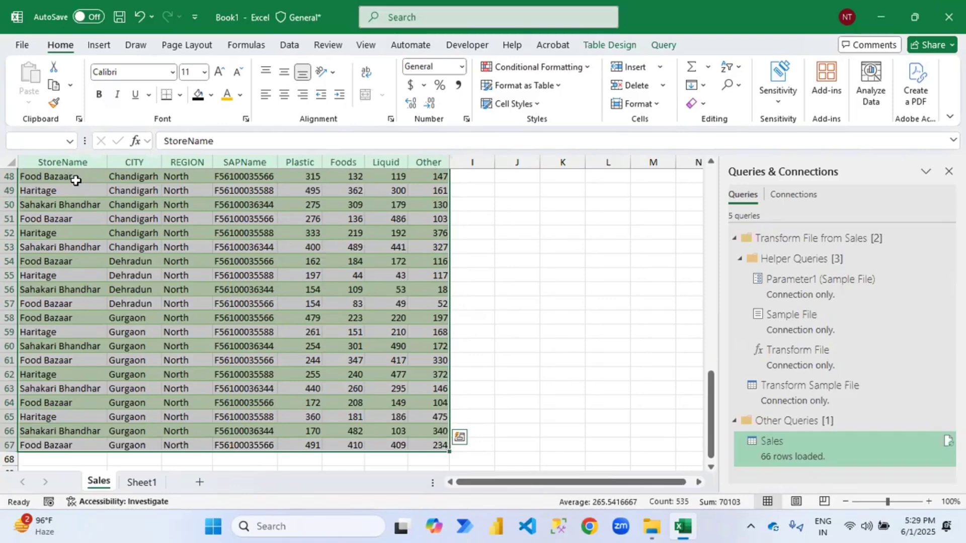
pyautogui.hotkey('ctrl', 'Home')
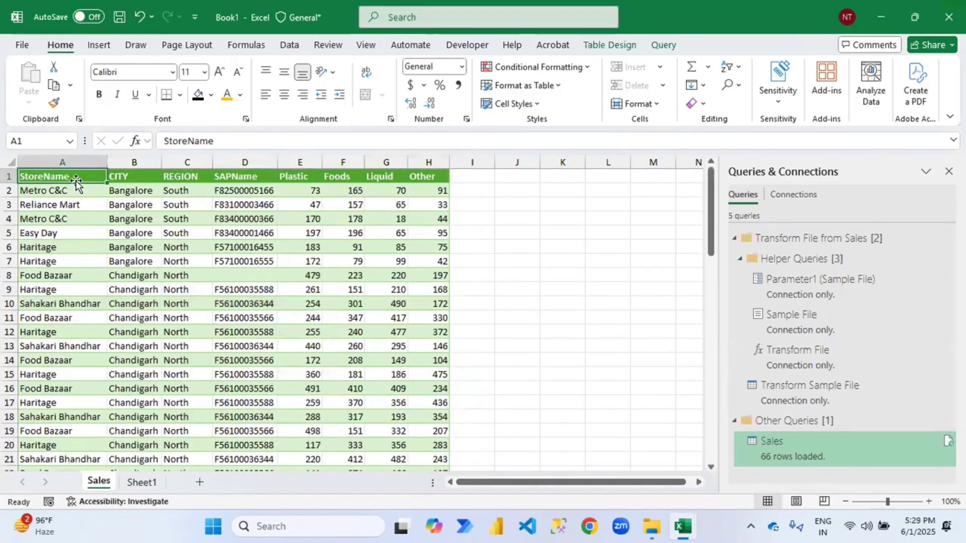